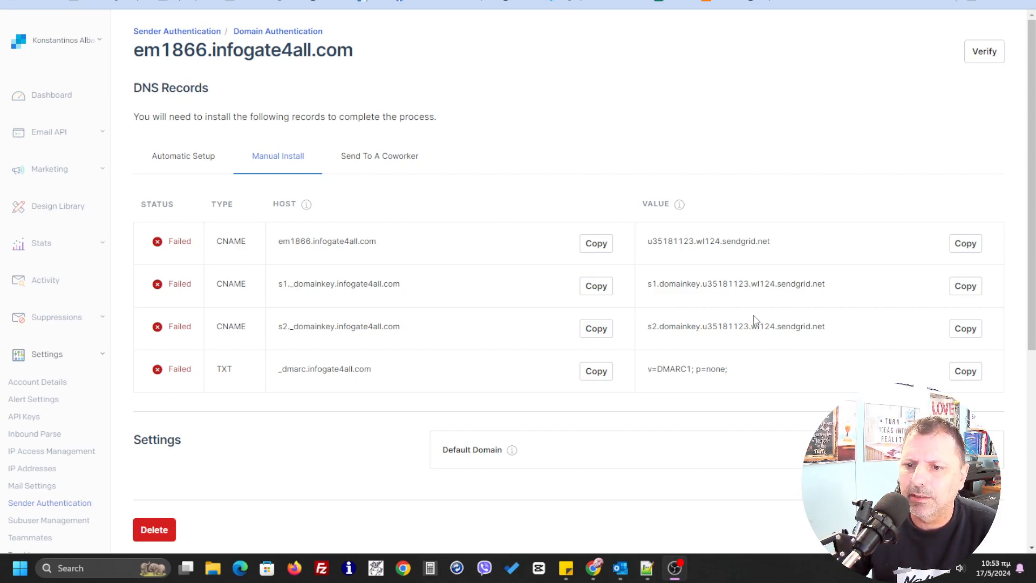
Open the Cloudflare website in a new browser tab and log in to the account
{"action": "left_click", "coordinate": [945, 1]}
{"action": "left_click", "coordinate": [377, 1]}
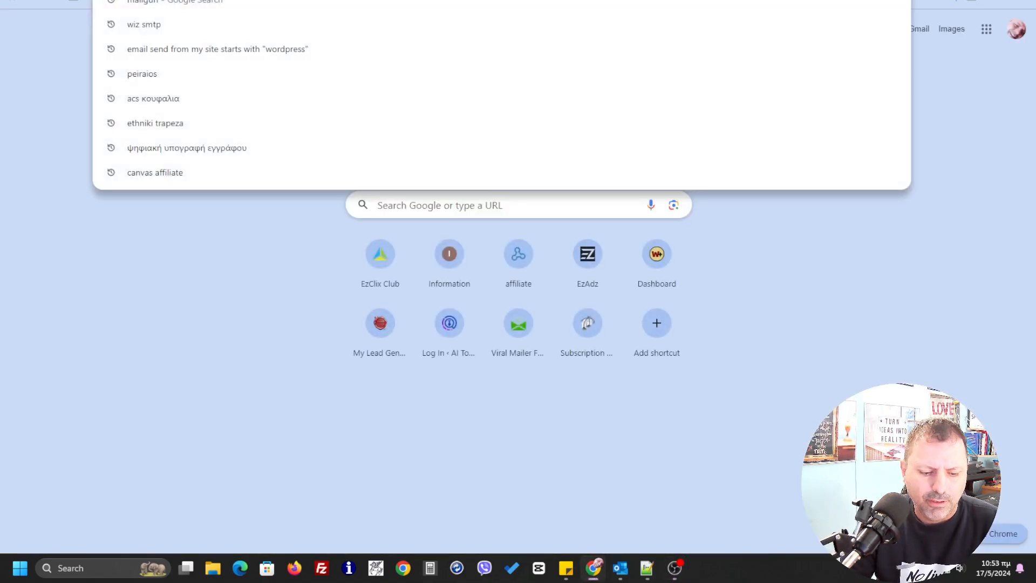
{"action": "type", "text": "cloud"}
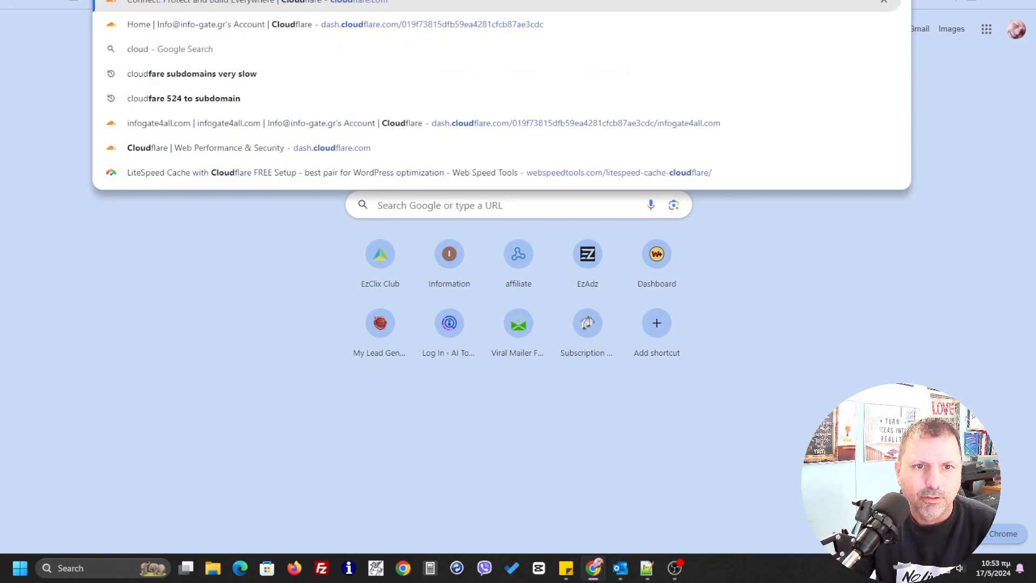
{"action": "key", "text": "Down"}
{"action": "key", "text": "Up"}
{"action": "key", "text": "Return"}
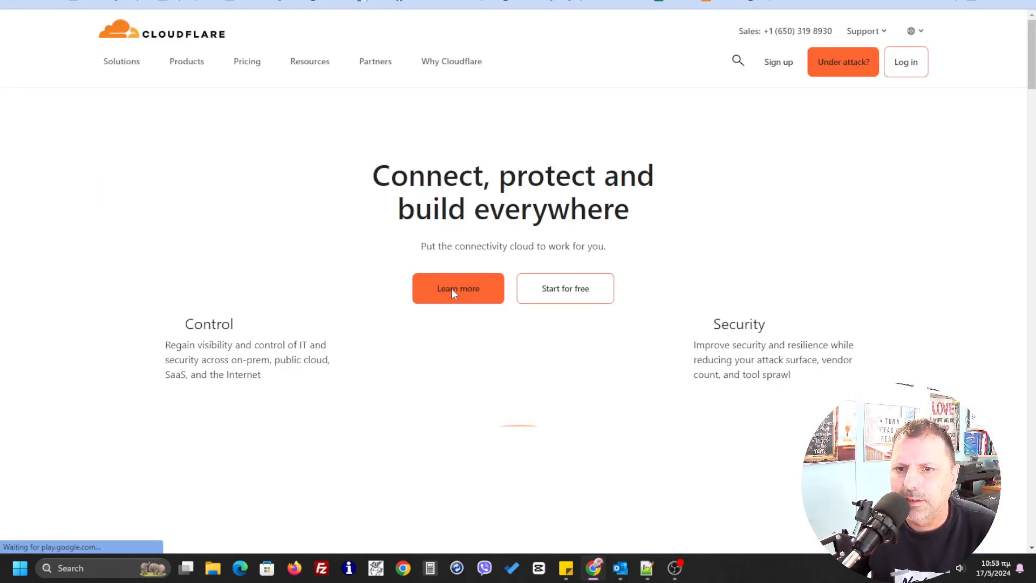
{"action": "left_click", "coordinate": [907, 62]}
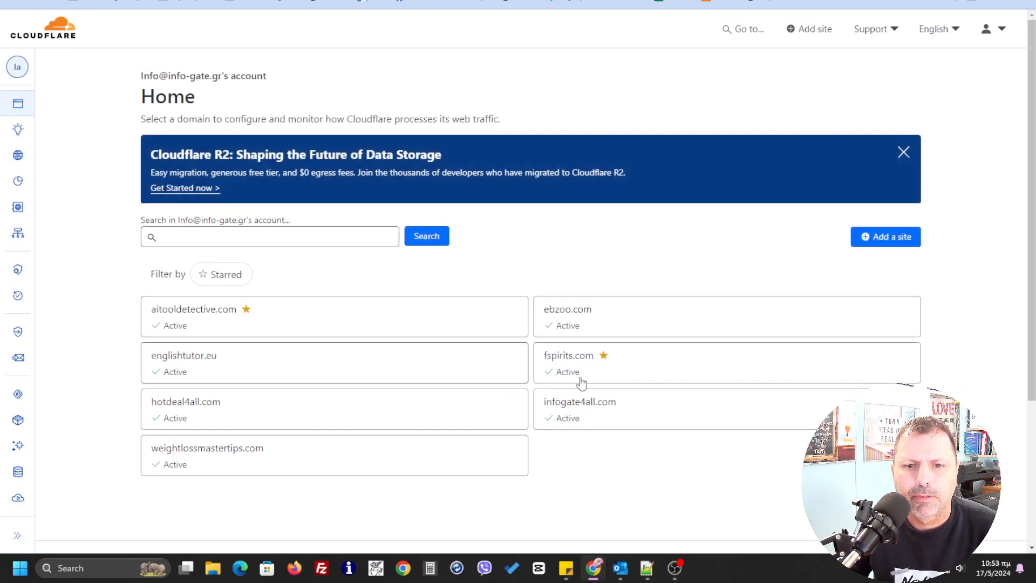
Select the infogate4all.com domain and open its DNS records page
{"action": "left_click", "coordinate": [657, 416]}
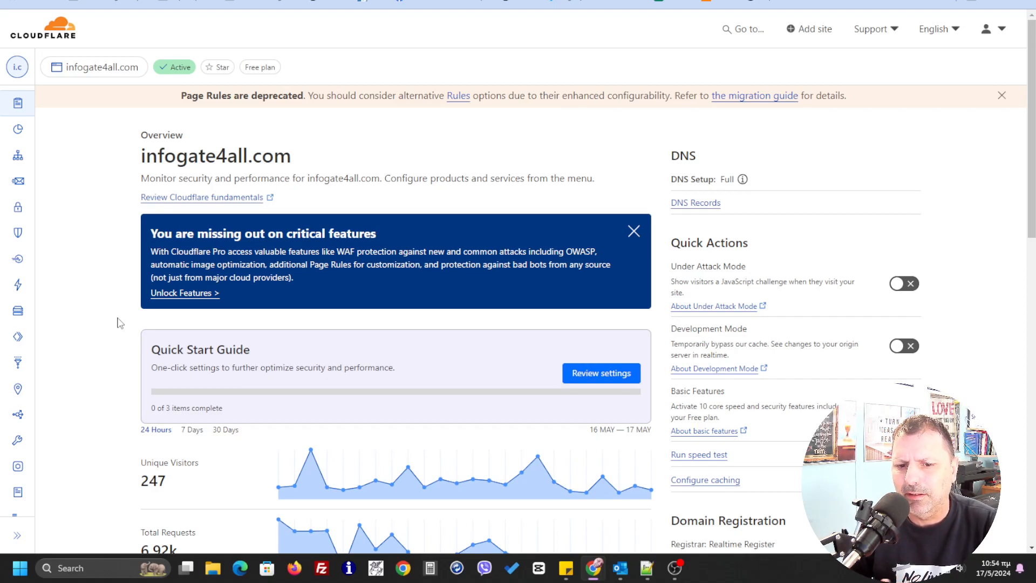
{"action": "scroll", "coordinate": [119, 322], "scroll_direction": "down", "scroll_amount": 5}
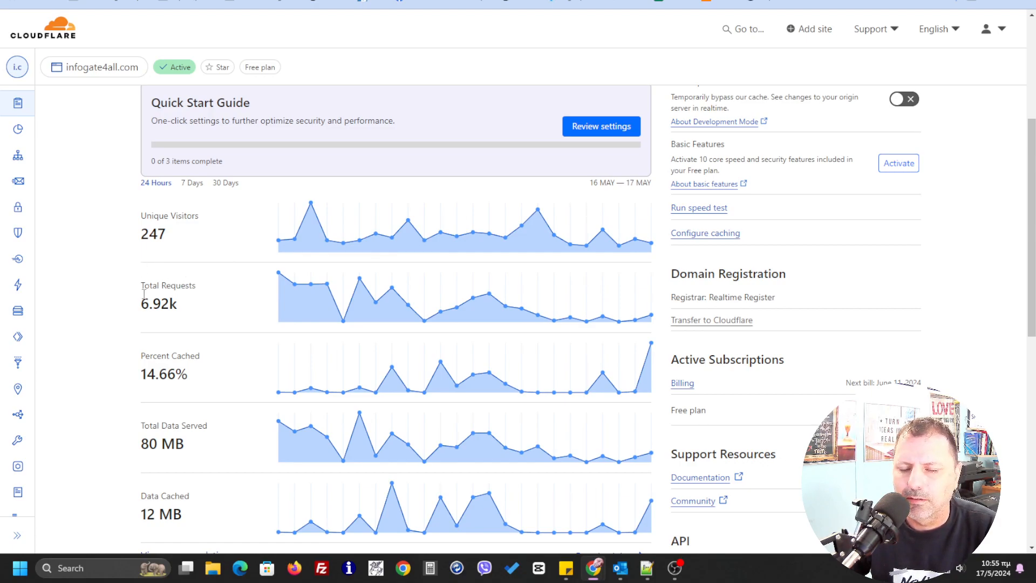
{"action": "scroll", "coordinate": [144, 295], "scroll_direction": "down", "scroll_amount": 3}
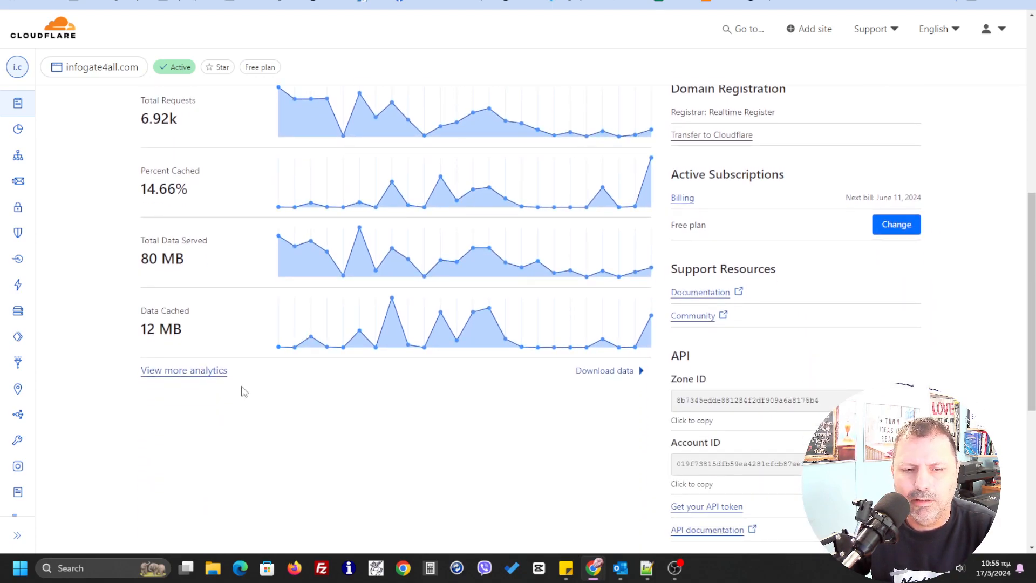
{"action": "scroll", "coordinate": [519, 419], "scroll_direction": "up", "scroll_amount": 1}
{"action": "scroll", "coordinate": [519, 420], "scroll_direction": "down", "scroll_amount": 1}
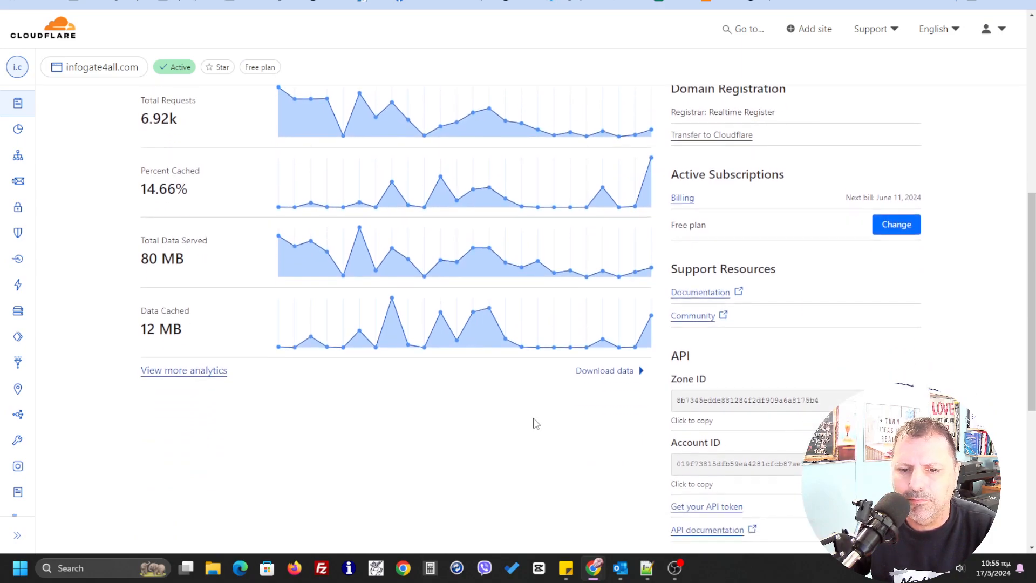
{"action": "scroll", "coordinate": [561, 410], "scroll_direction": "down", "scroll_amount": 2}
{"action": "scroll", "coordinate": [326, 403], "scroll_direction": "up", "scroll_amount": 5}
{"action": "scroll", "coordinate": [126, 384], "scroll_direction": "up", "scroll_amount": 2}
{"action": "mouse_move", "coordinate": [18, 129]}
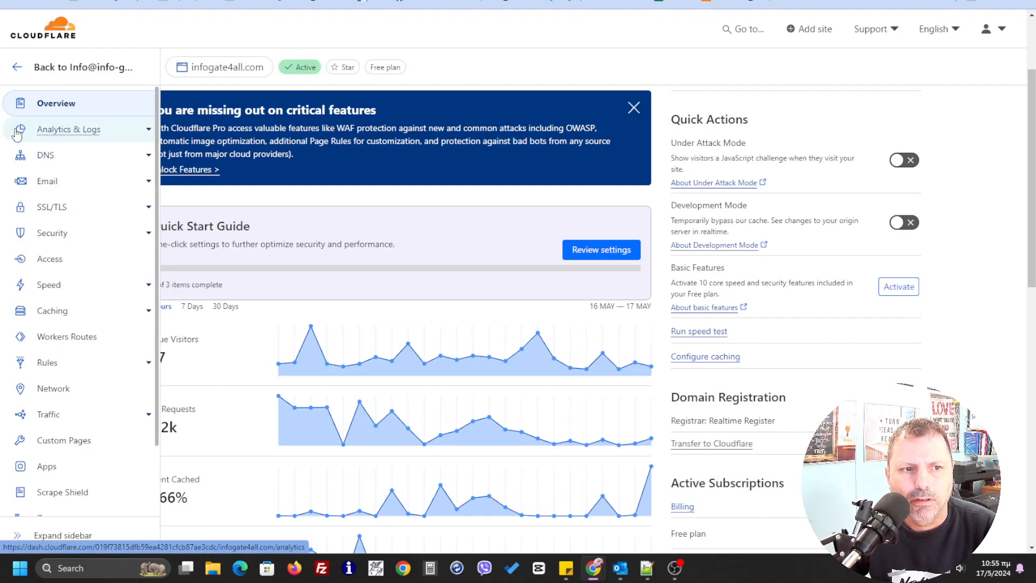
{"action": "left_click", "coordinate": [41, 157]}
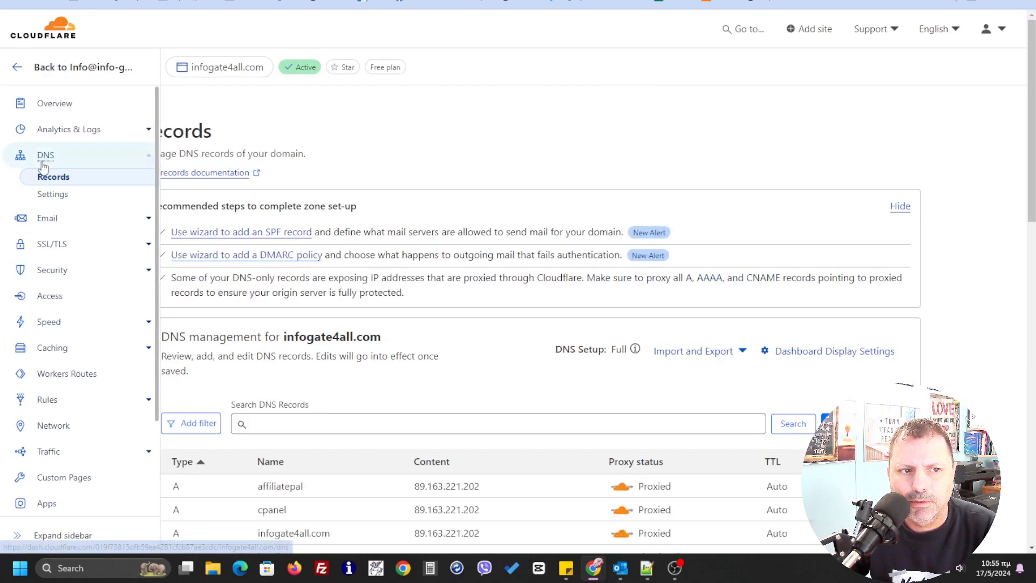
Look through the existing DNS records and assigned nameservers of infogate4all.com
{"action": "scroll", "coordinate": [327, 365], "scroll_direction": "down", "scroll_amount": 7}
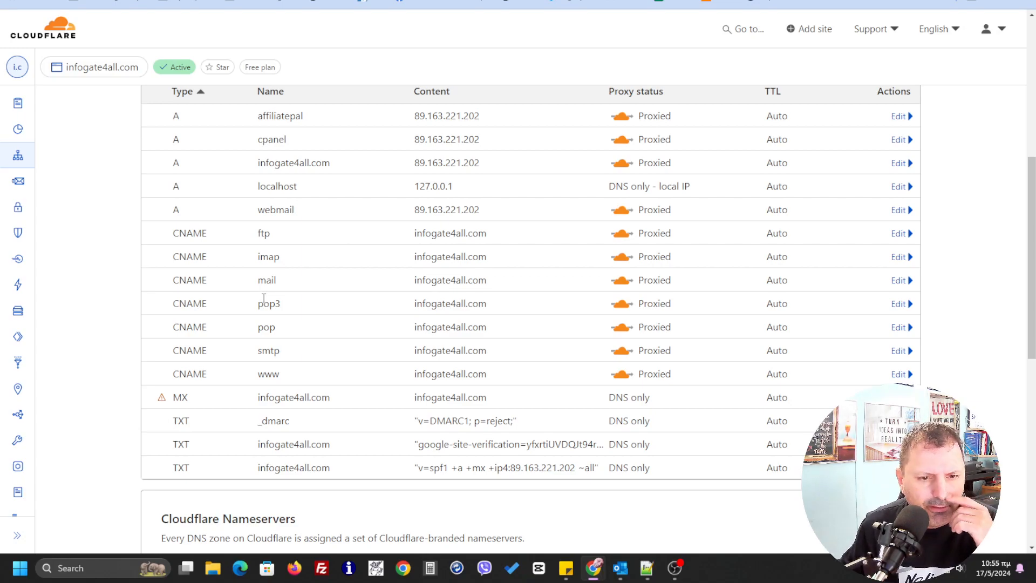
{"action": "scroll", "coordinate": [406, 367], "scroll_direction": "down", "scroll_amount": 1}
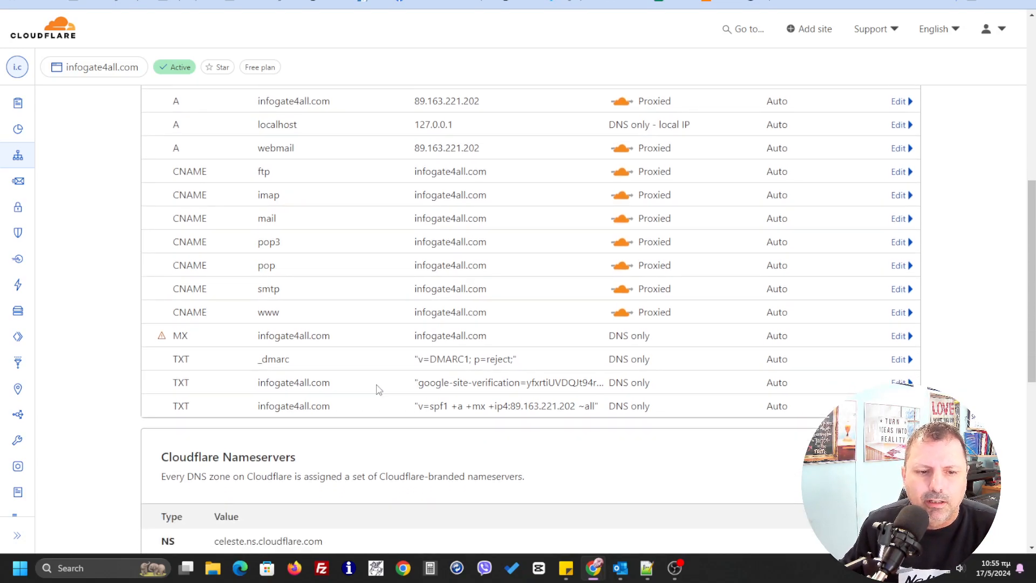
{"action": "scroll", "coordinate": [377, 388], "scroll_direction": "down", "scroll_amount": 2}
{"action": "scroll", "coordinate": [398, 391], "scroll_direction": "down", "scroll_amount": 1}
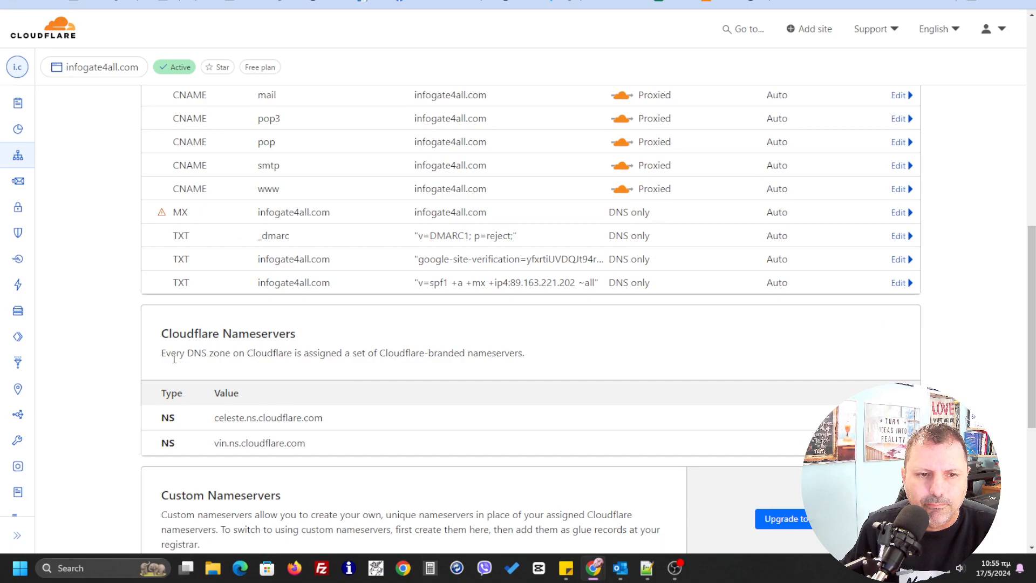
{"action": "scroll", "coordinate": [127, 356], "scroll_direction": "up", "scroll_amount": 4}
{"action": "scroll", "coordinate": [129, 351], "scroll_direction": "up", "scroll_amount": 1}
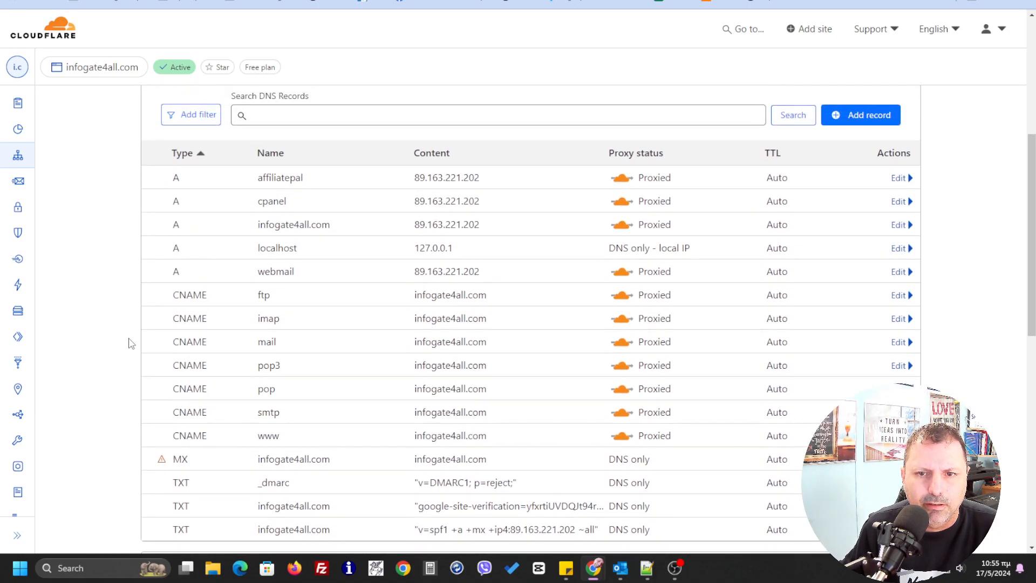
Switch to SendGrid, reopen the em1866.infogate4all.com domain authentication and copy the host of its first CNAME record
{"action": "left_click", "coordinate": [586, 1]}
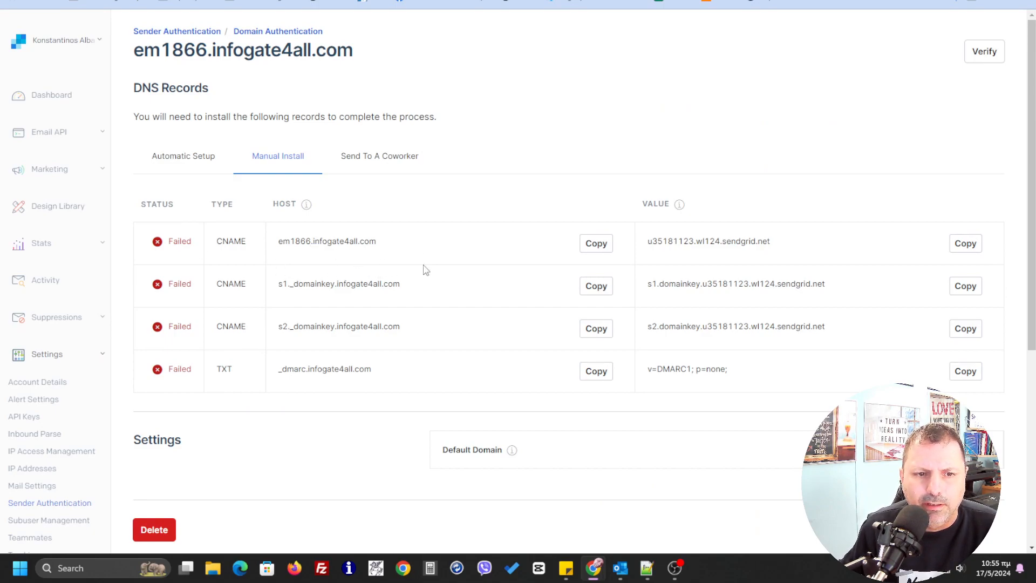
{"action": "scroll", "coordinate": [170, 443], "scroll_direction": "down", "scroll_amount": 1}
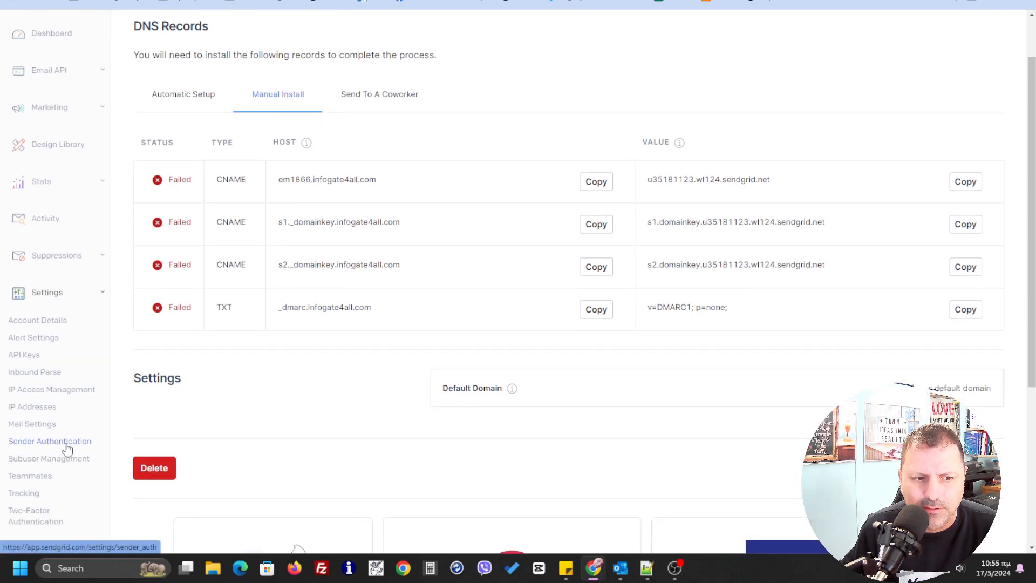
{"action": "left_click", "coordinate": [61, 446]}
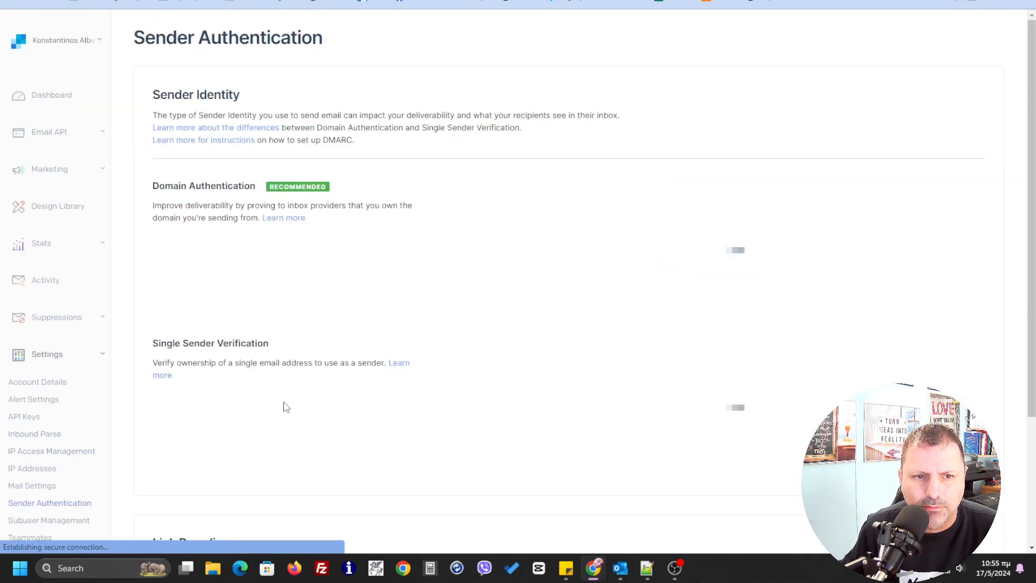
{"action": "scroll", "coordinate": [302, 399], "scroll_direction": "down", "scroll_amount": 1}
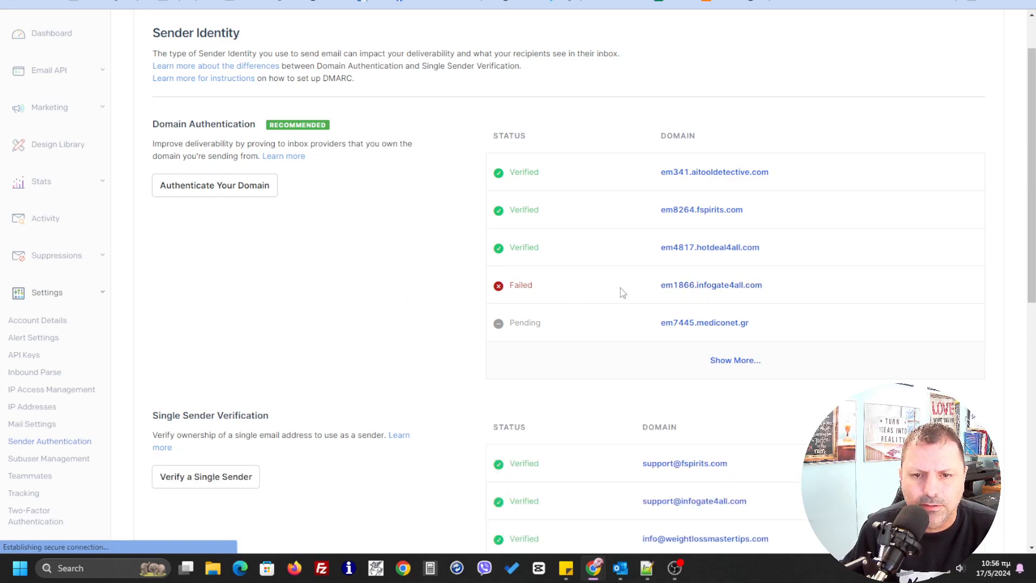
{"action": "left_click", "coordinate": [722, 288]}
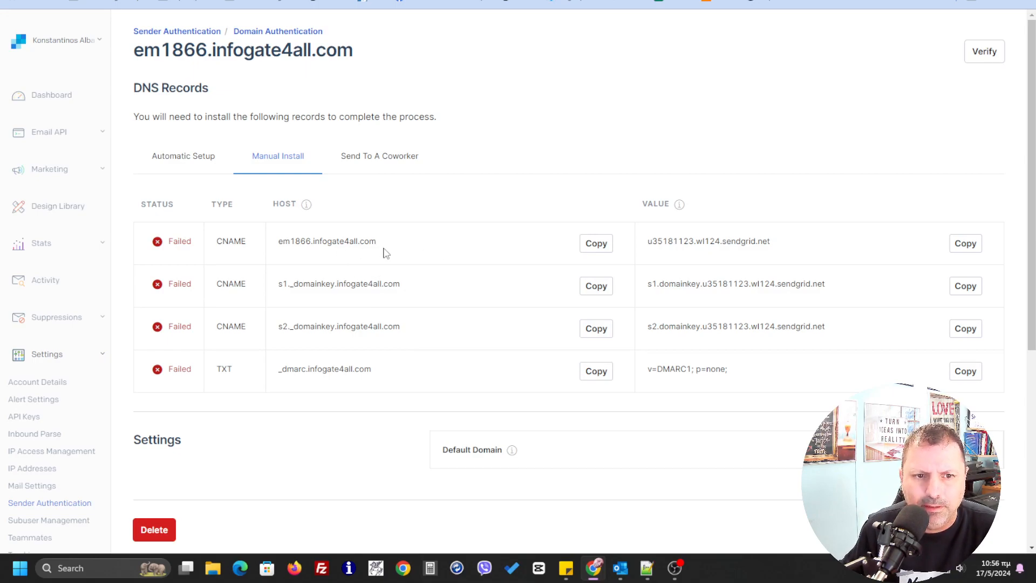
{"action": "left_click", "coordinate": [594, 245]}
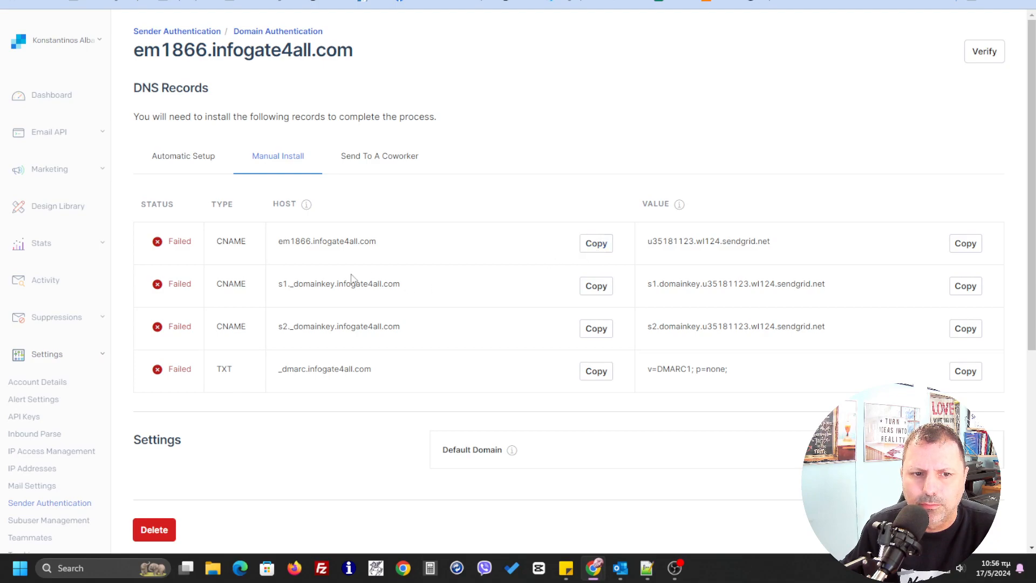
Switch to Cloudflare and start a new DNS record with the type set to CNAME
{"action": "left_click", "coordinate": [859, 1]}
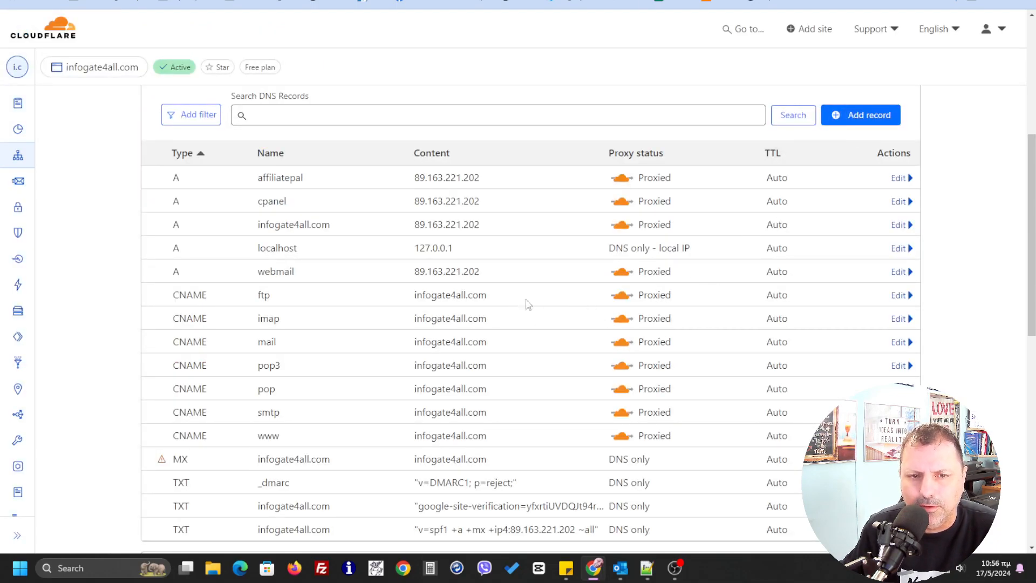
{"action": "left_click", "coordinate": [874, 123]}
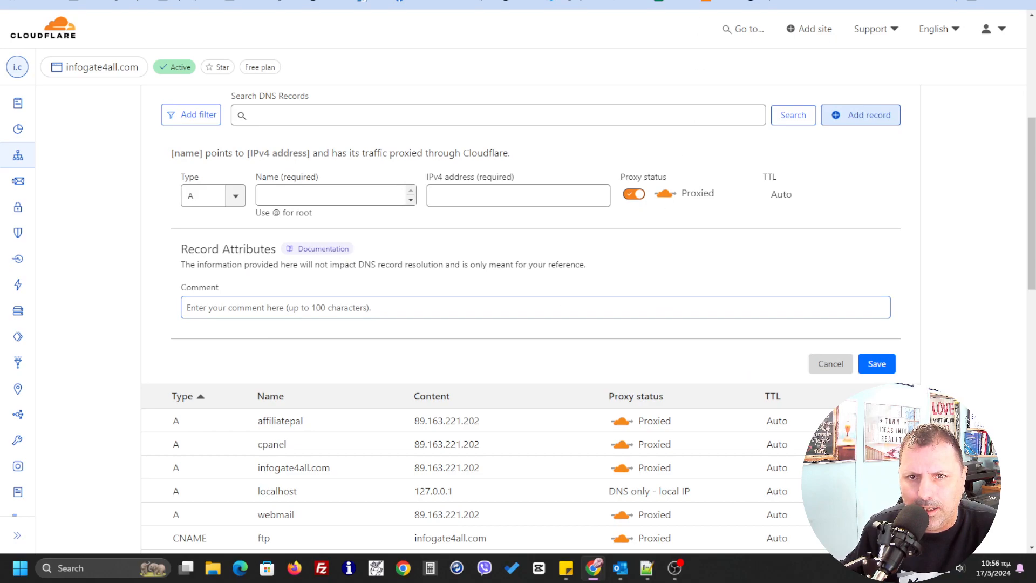
{"action": "key", "text": "ctrl+Tab"}
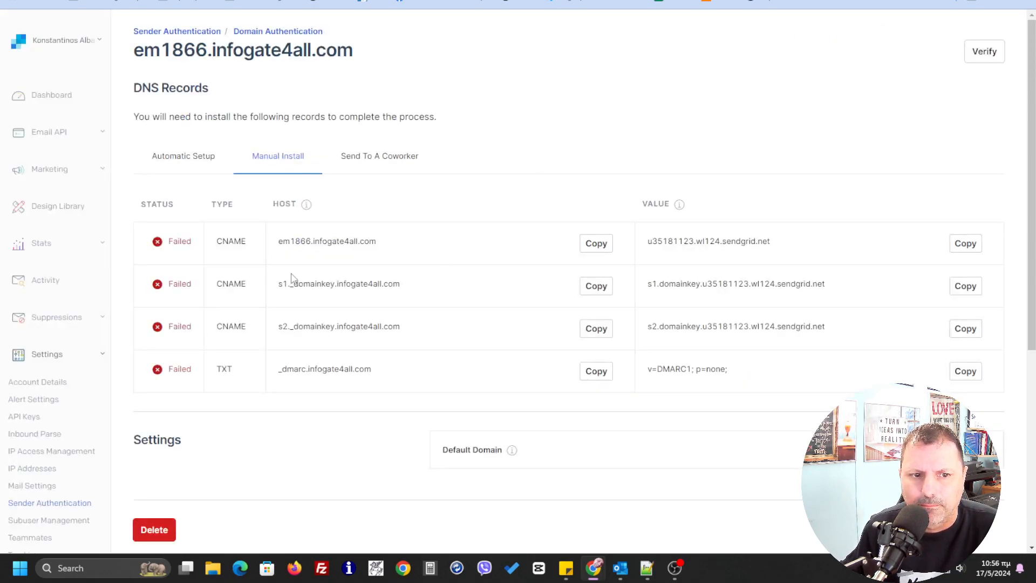
{"action": "key", "text": "ctrl+shift+Tab"}
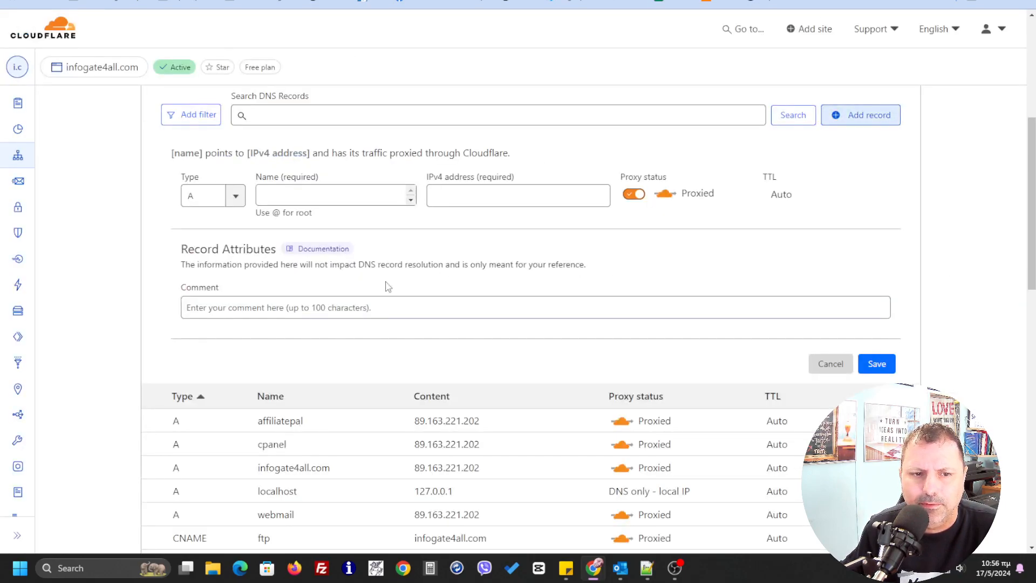
{"action": "left_click", "coordinate": [232, 196]}
{"action": "left_click_drag", "start_coordinate": [241, 240], "coordinate": [240, 244]}
{"action": "left_click", "coordinate": [203, 304]}
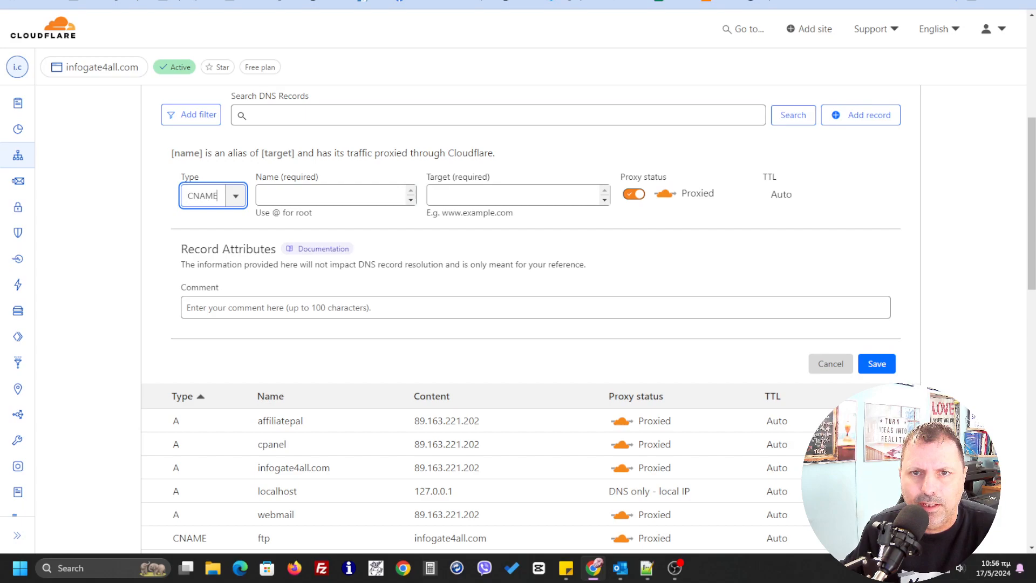
Paste the copied host em1866.infogate4all.com as the name of the new CNAME record
{"action": "key", "text": "ctrl+shift+Tab"}
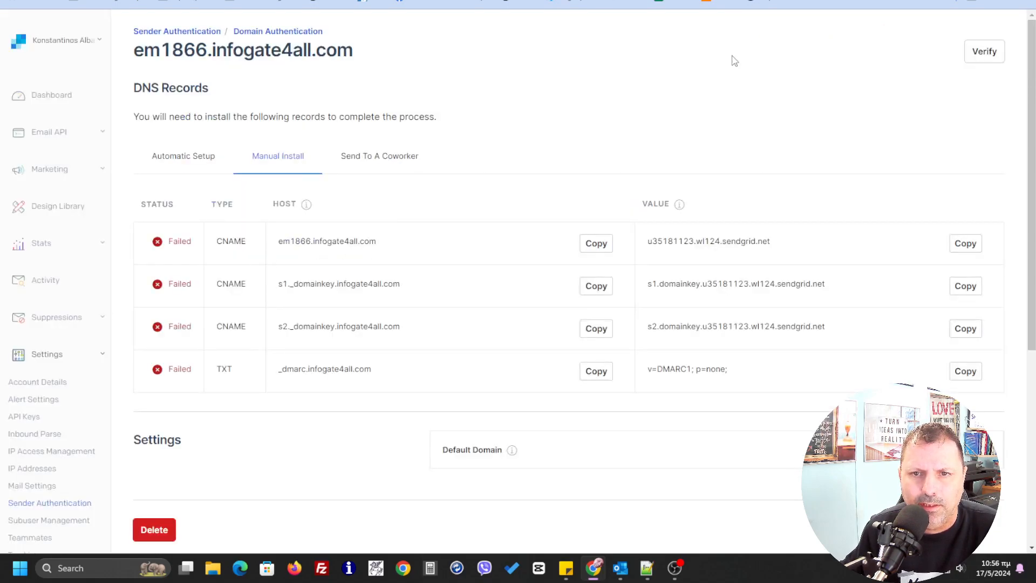
{"action": "key", "text": "ctrl+Tab"}
{"action": "left_click", "coordinate": [347, 196]}
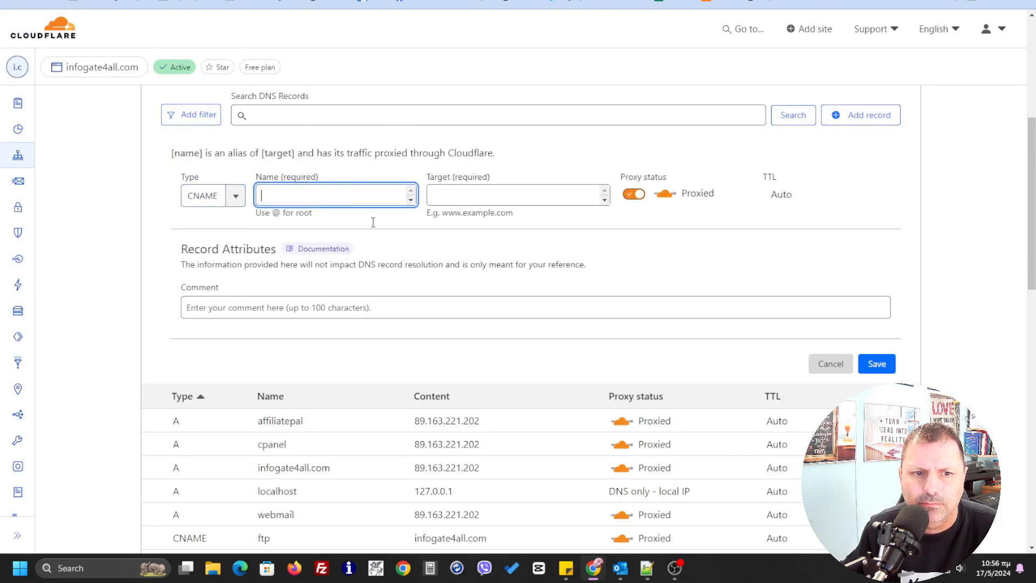
{"action": "right_click", "coordinate": [350, 198]}
{"action": "left_click", "coordinate": [377, 317]}
{"action": "left_click", "coordinate": [443, 197]}
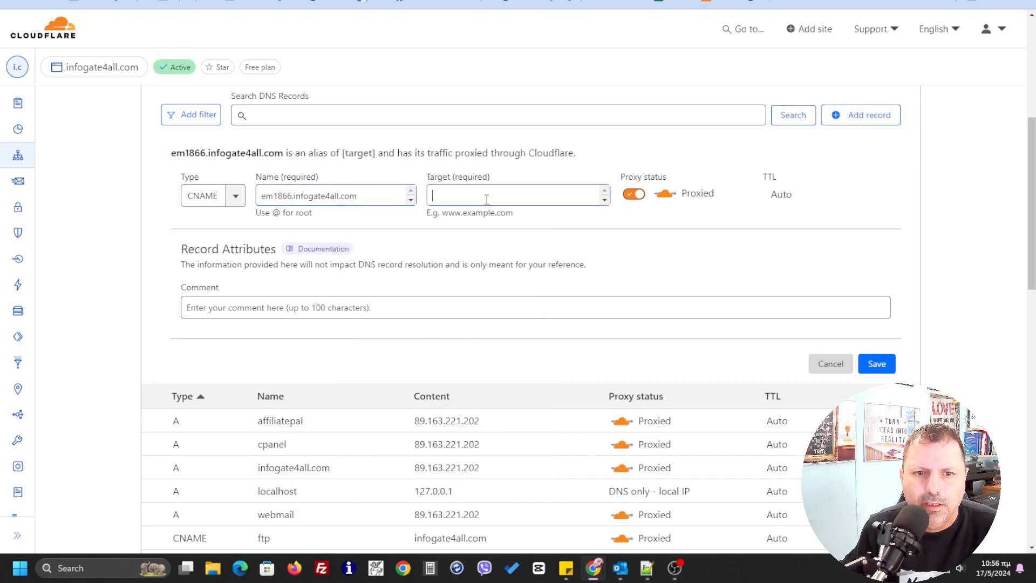
Switch to SendGrid and copy the full value text of the first CNAME record, em1866.infogate4all.com
{"action": "key", "text": "ctrl+shift+Tab"}
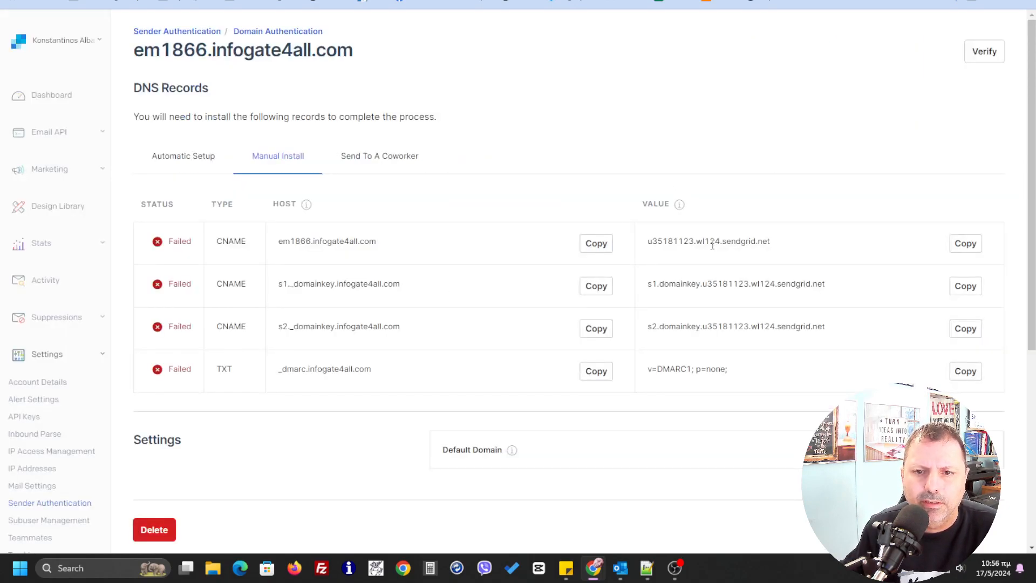
{"action": "double_click", "coordinate": [734, 241]}
{"action": "right_click", "coordinate": [734, 240]}
{"action": "left_click", "coordinate": [713, 243]}
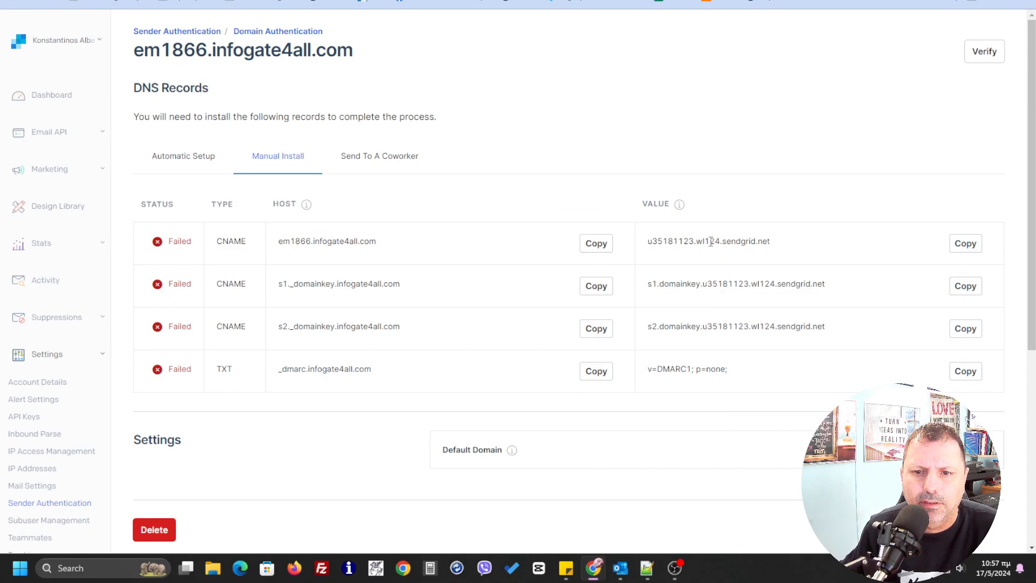
{"action": "triple_click", "coordinate": [711, 242]}
{"action": "right_click", "coordinate": [711, 242]}
{"action": "left_click", "coordinate": [725, 255]}
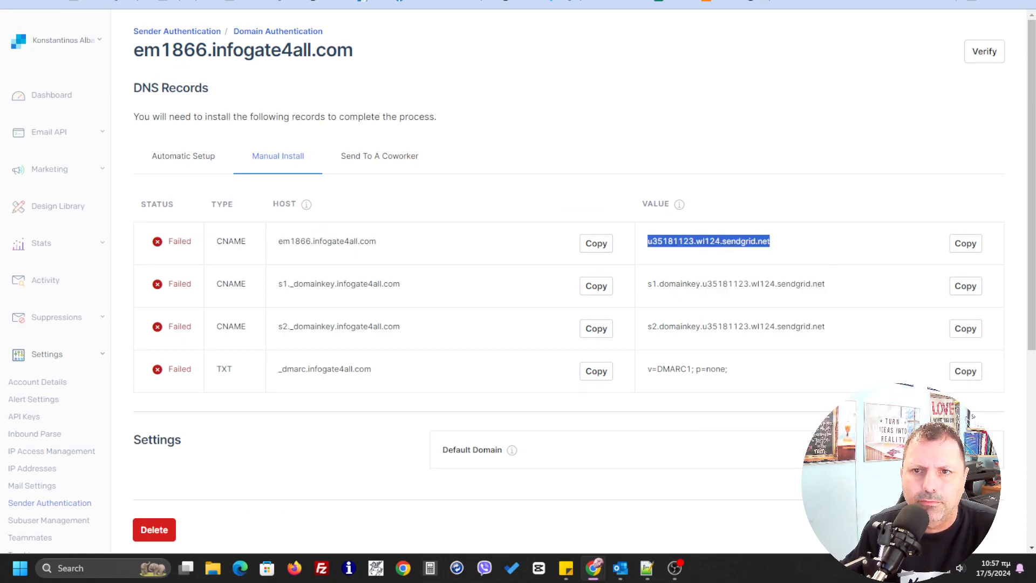
Try to paste the copied SendGrid value as the new Cloudflare record's target, and clear the target field again
{"action": "key", "text": "ctrl+Tab"}
{"action": "right_click", "coordinate": [462, 196]}
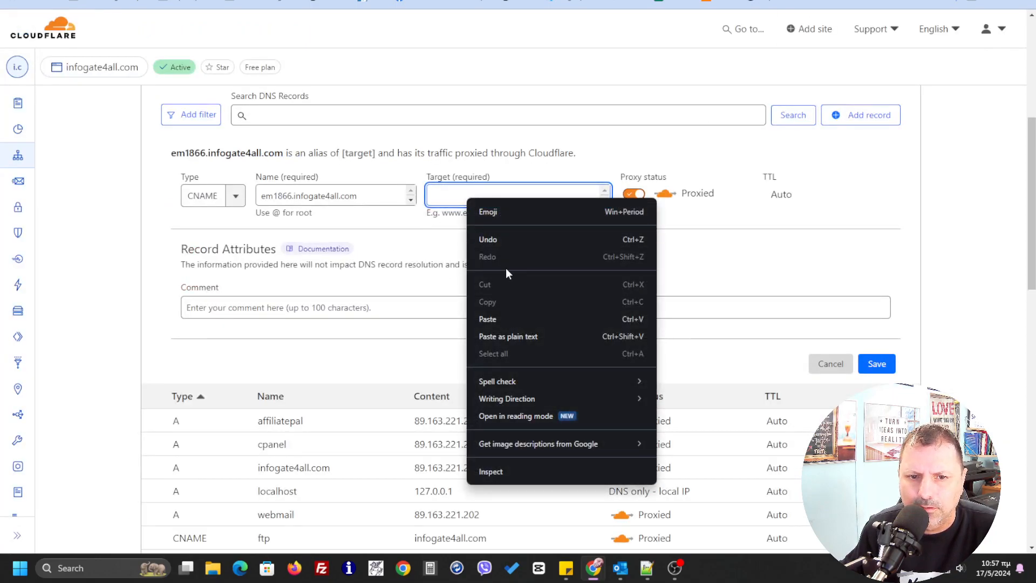
{"action": "left_click", "coordinate": [500, 312]}
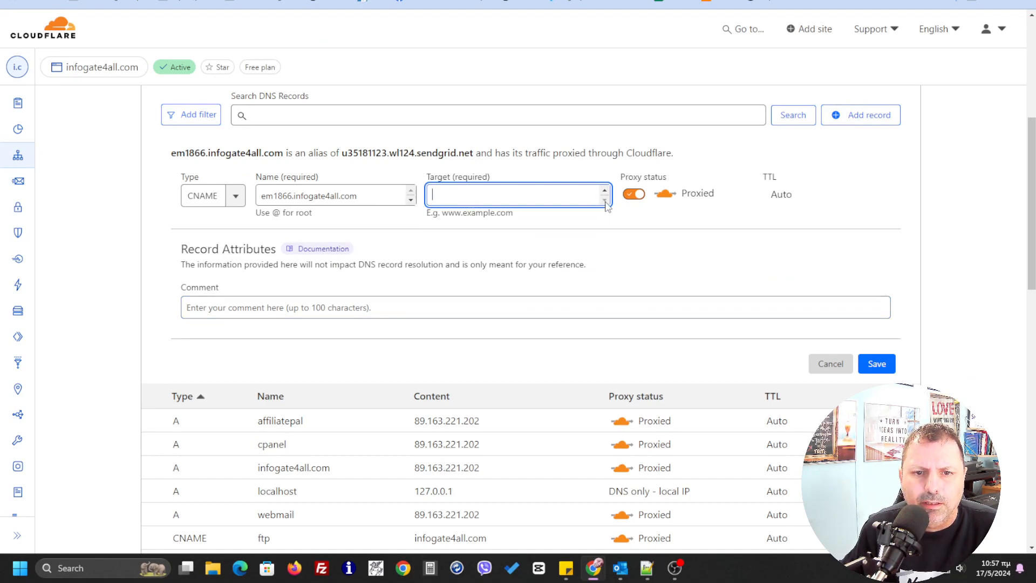
{"action": "key", "text": "ctrl+v"}
{"action": "key", "text": "ctrl+a"}
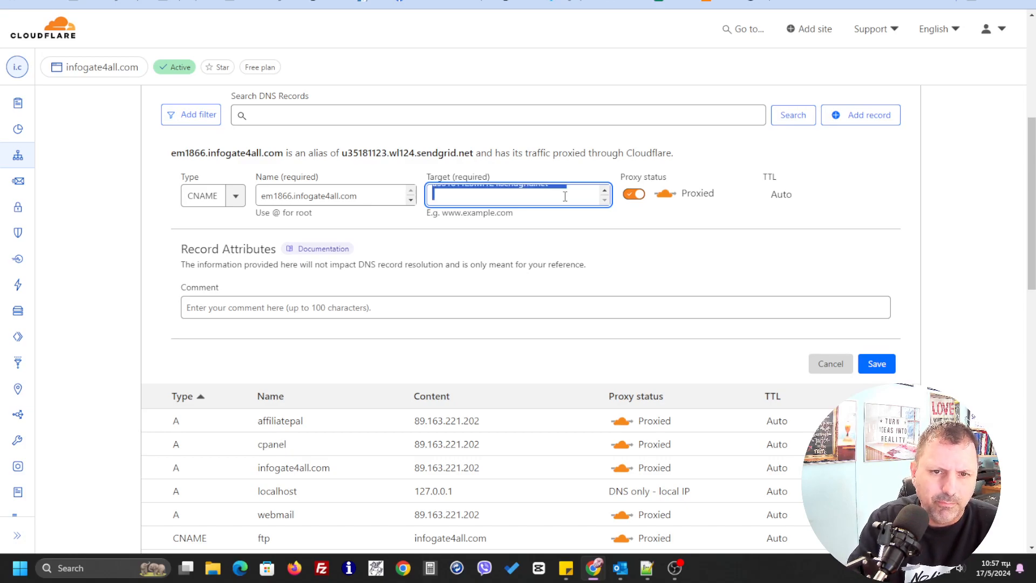
{"action": "key", "text": "BackSpace"}
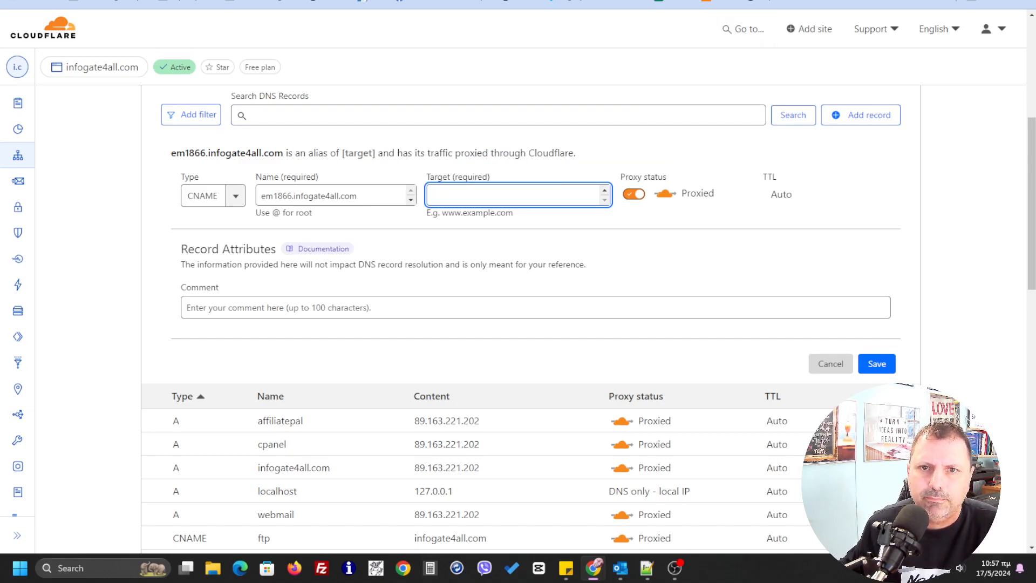
Copy the first CNAME record's value from SendGrid and paste it as the target of the em1866 record in Cloudflare
{"action": "key", "text": "alt+Tab"}
{"action": "left_click", "coordinate": [964, 243]}
{"action": "key", "text": "alt+Tab"}
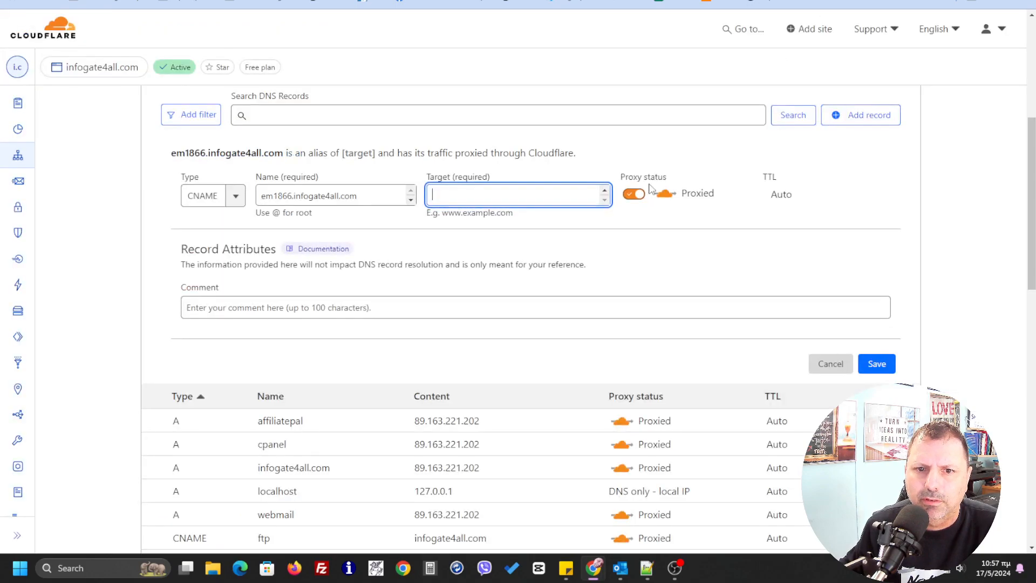
{"action": "key", "text": "ctrl+v"}
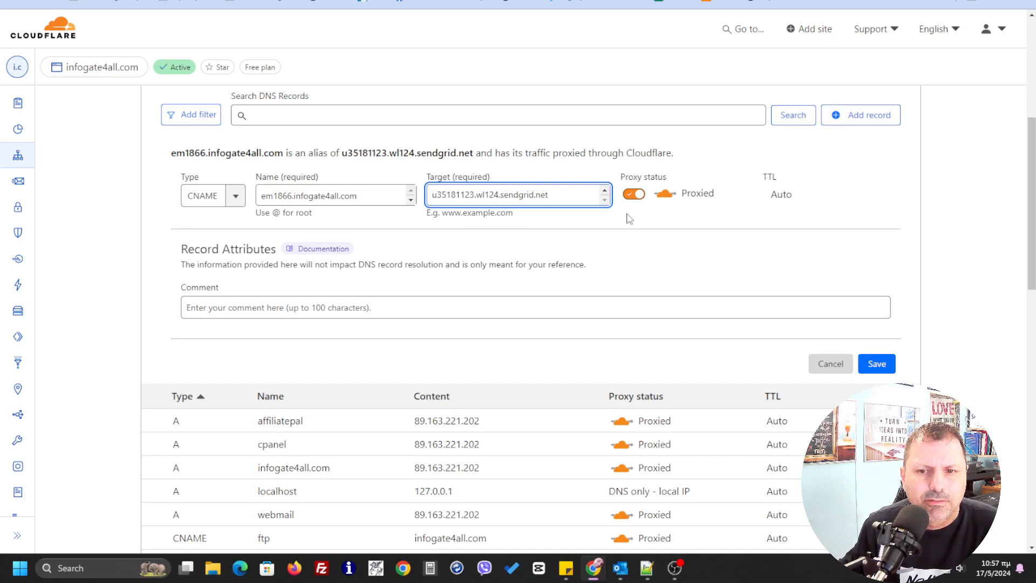
Set the em1866 record's proxy status to DNS only and save the record
{"action": "left_click", "coordinate": [880, 368]}
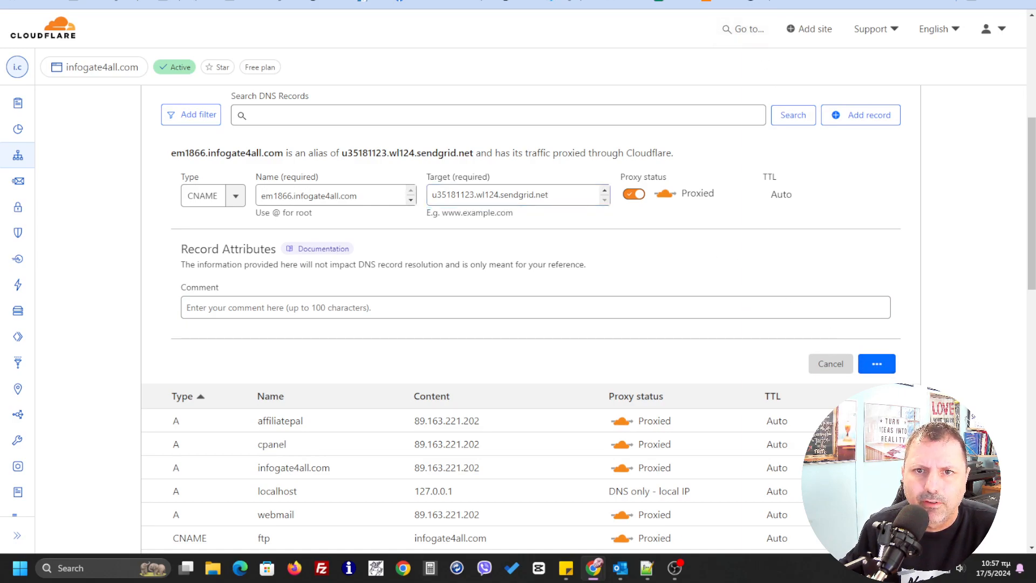
{"action": "left_click", "coordinate": [747, 1]}
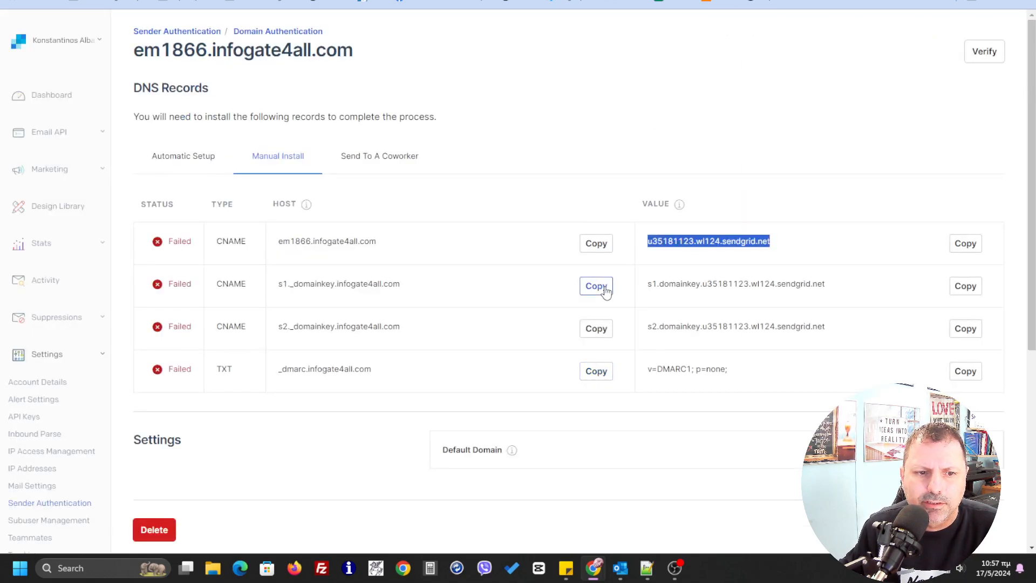
{"action": "left_click", "coordinate": [858, 1]}
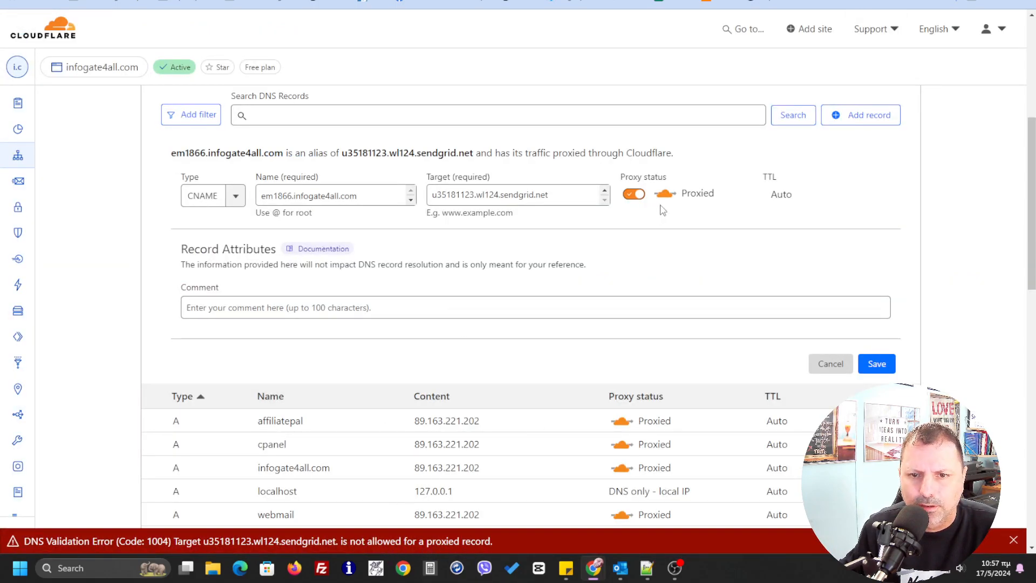
{"action": "left_click", "coordinate": [634, 195]}
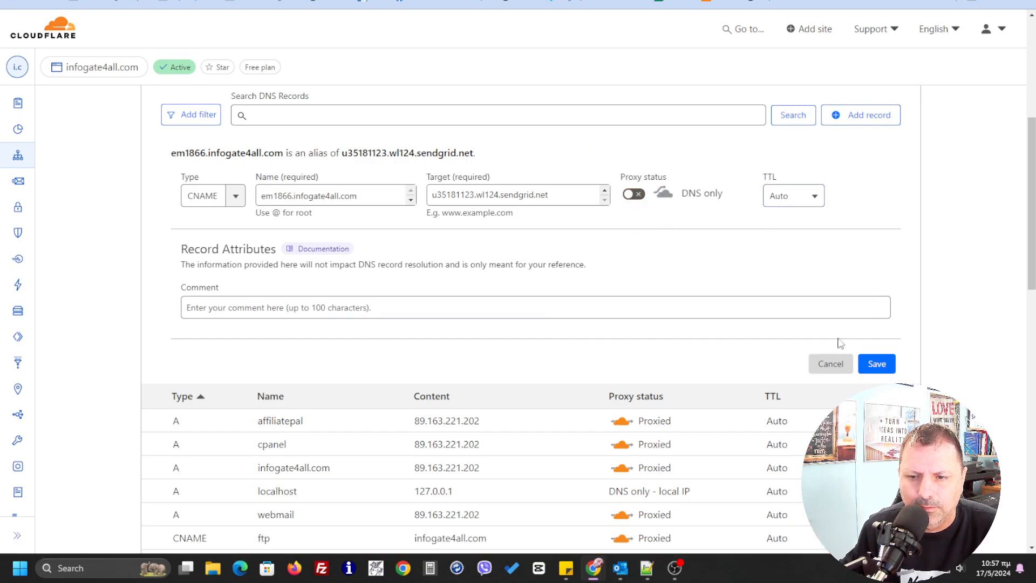
{"action": "left_click", "coordinate": [879, 365]}
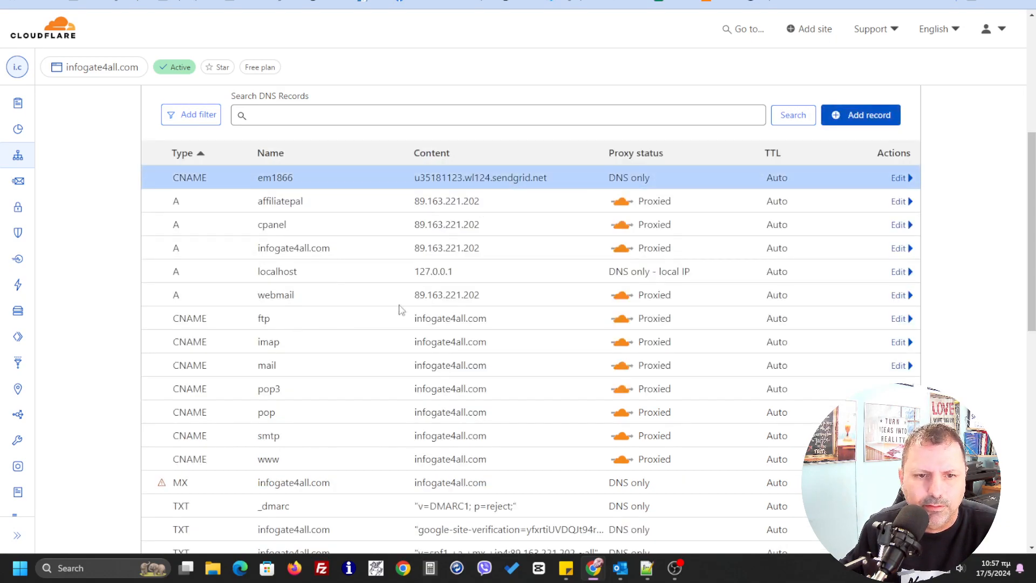
Start another DNS record for infogate4all.com with the type set to CNAME
{"action": "scroll", "coordinate": [387, 229], "scroll_direction": "up", "scroll_amount": 5}
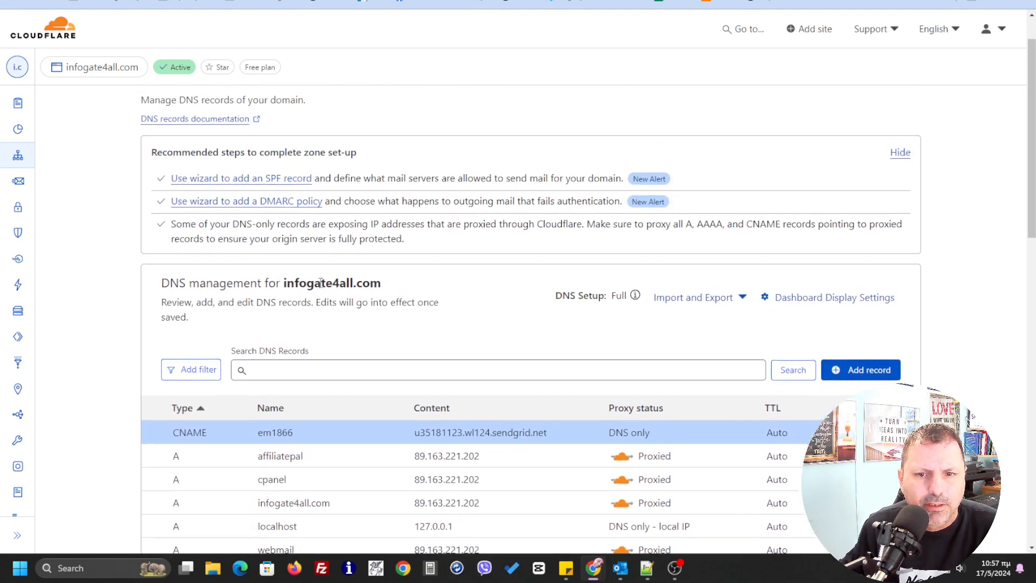
{"action": "scroll", "coordinate": [465, 299], "scroll_direction": "down", "scroll_amount": 2}
{"action": "left_click", "coordinate": [859, 301]}
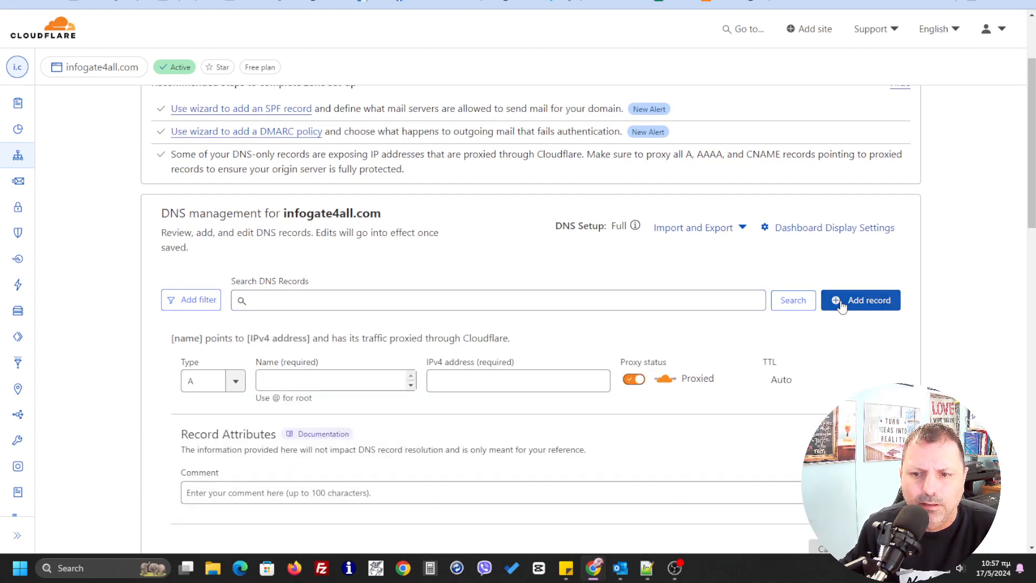
{"action": "scroll", "coordinate": [443, 298], "scroll_direction": "down", "scroll_amount": 2}
{"action": "left_click", "coordinate": [235, 257]}
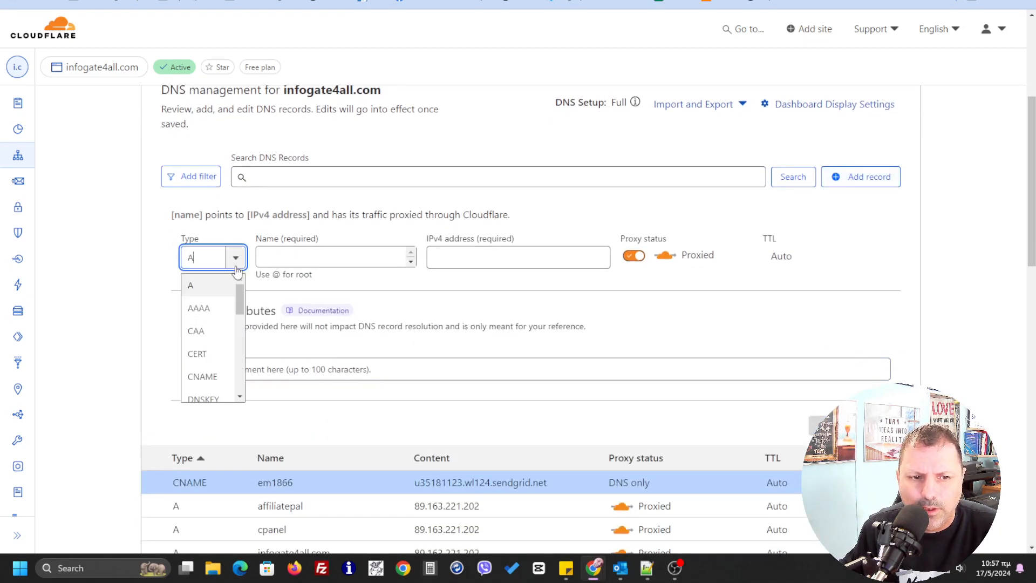
{"action": "left_click", "coordinate": [211, 376]}
{"action": "left_click", "coordinate": [314, 261]}
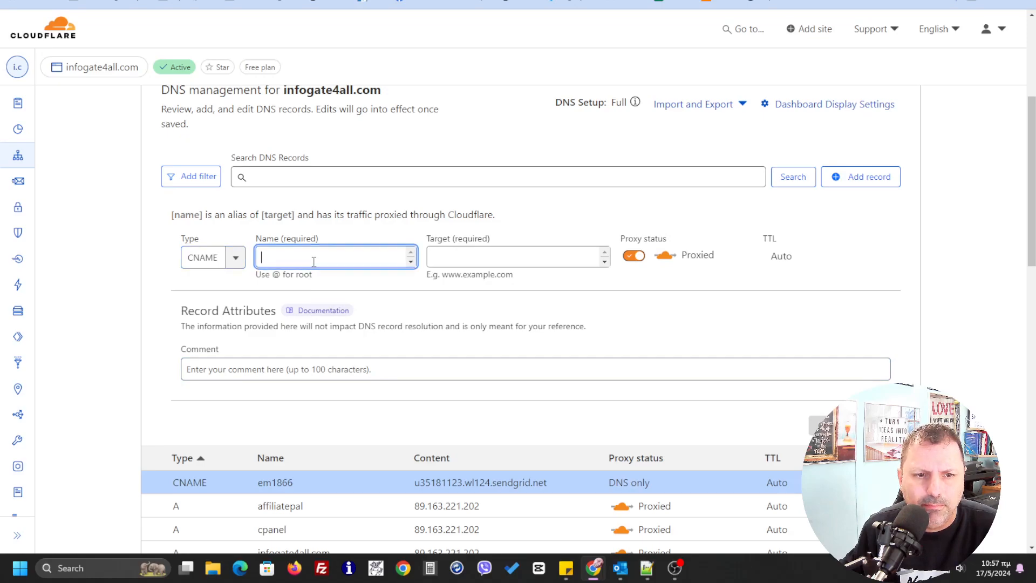
Copy the host s1._domainkey.infogate4all.com from SendGrid and paste it as the new Cloudflare CNAME record's name
{"action": "left_click", "coordinate": [431, 2]}
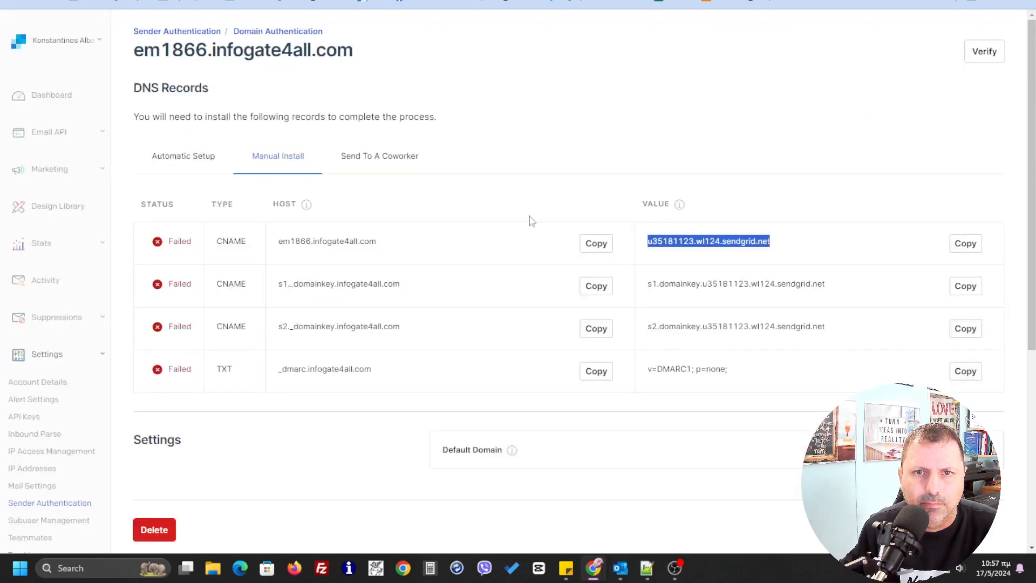
{"action": "left_click", "coordinate": [605, 290]}
{"action": "left_click", "coordinate": [518, 1]}
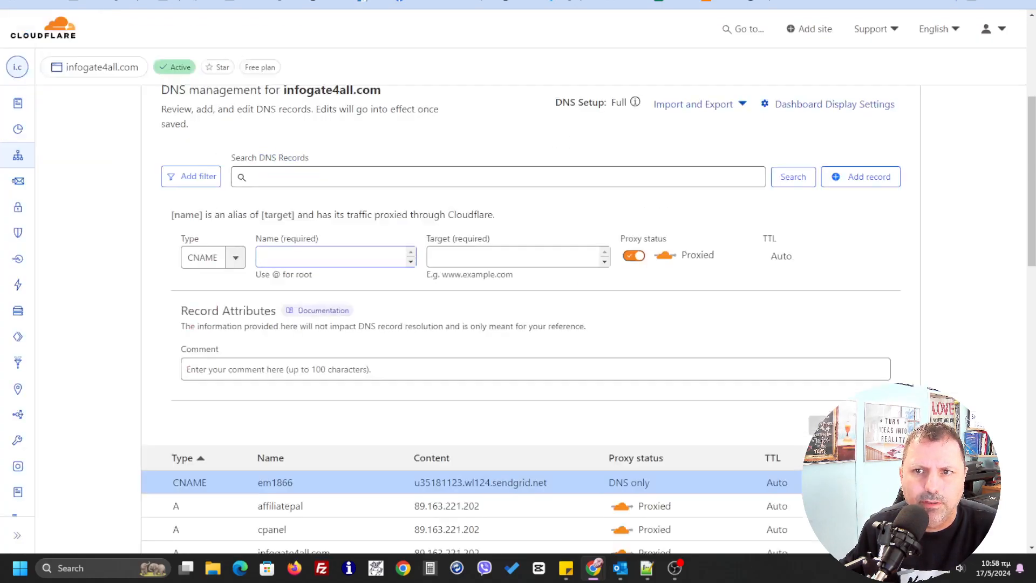
{"action": "right_click", "coordinate": [342, 259]}
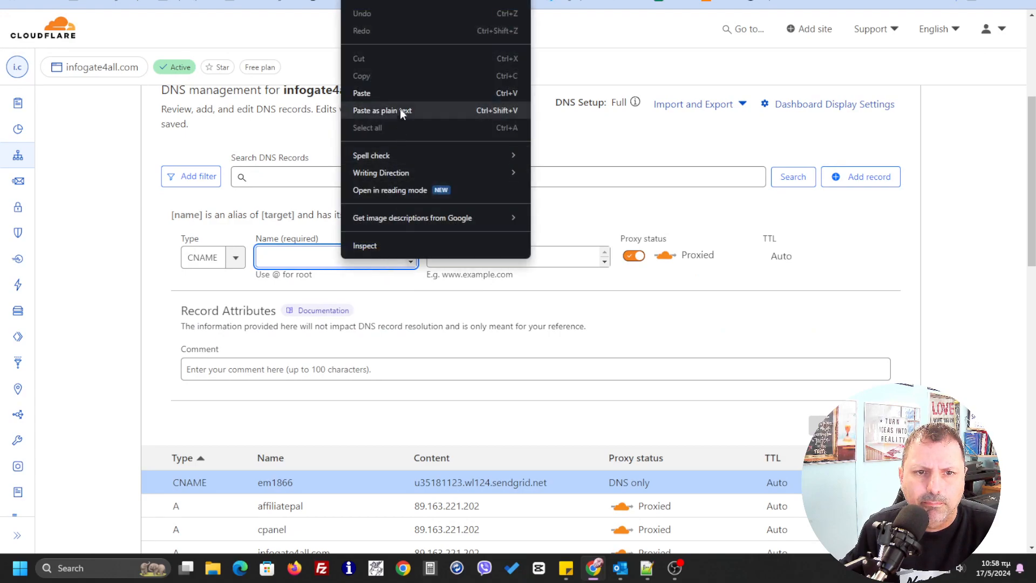
{"action": "left_click", "coordinate": [403, 90]}
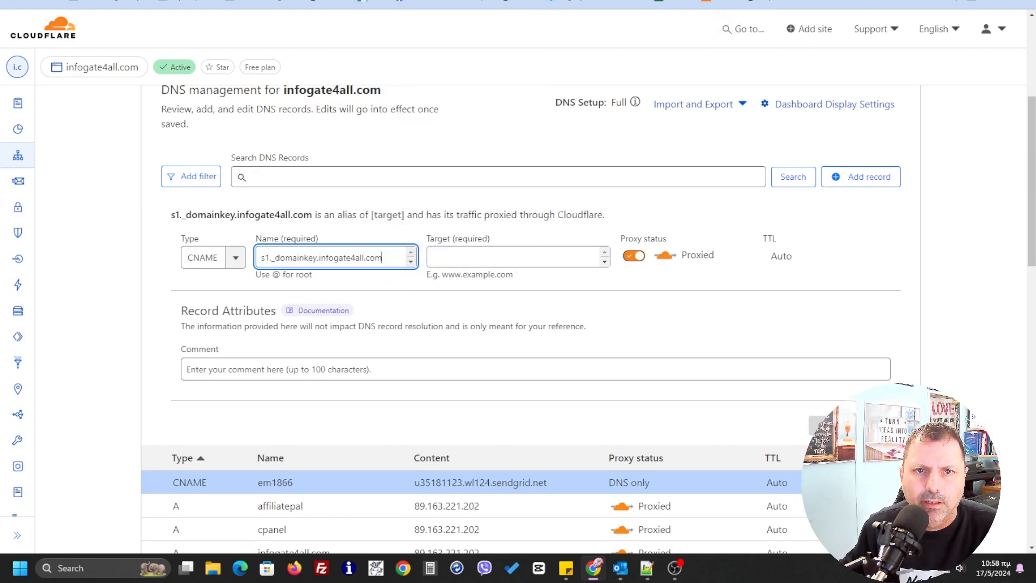
Paste SendGrid's s1 domain key value as the Cloudflare record's target, then save the record as DNS only
{"action": "left_click", "coordinate": [432, 1]}
{"action": "left_click", "coordinate": [965, 286]}
{"action": "key", "text": "alt+Tab"}
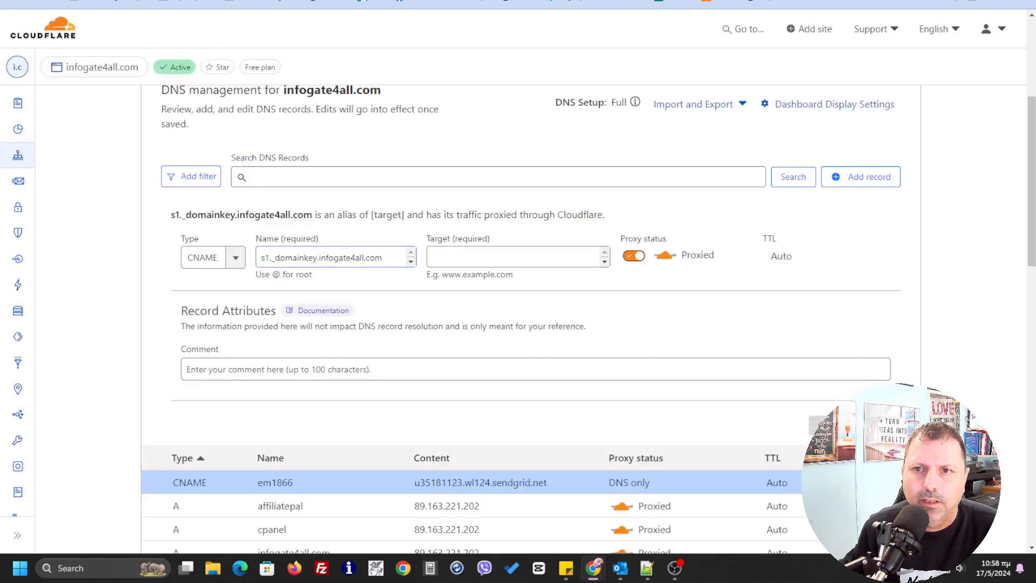
{"action": "right_click", "coordinate": [532, 265]}
{"action": "left_click", "coordinate": [584, 113]}
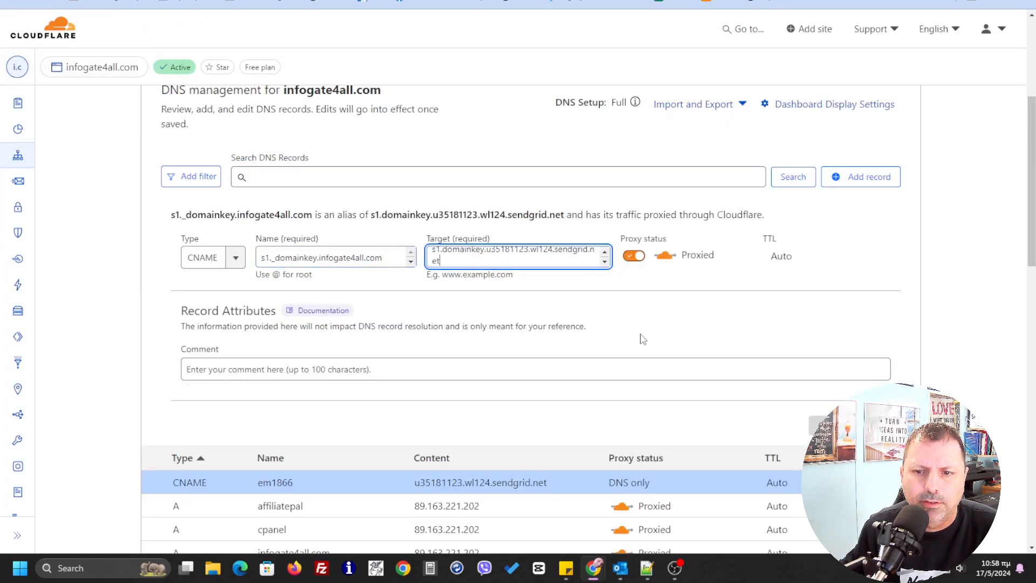
{"action": "left_click", "coordinate": [639, 258]}
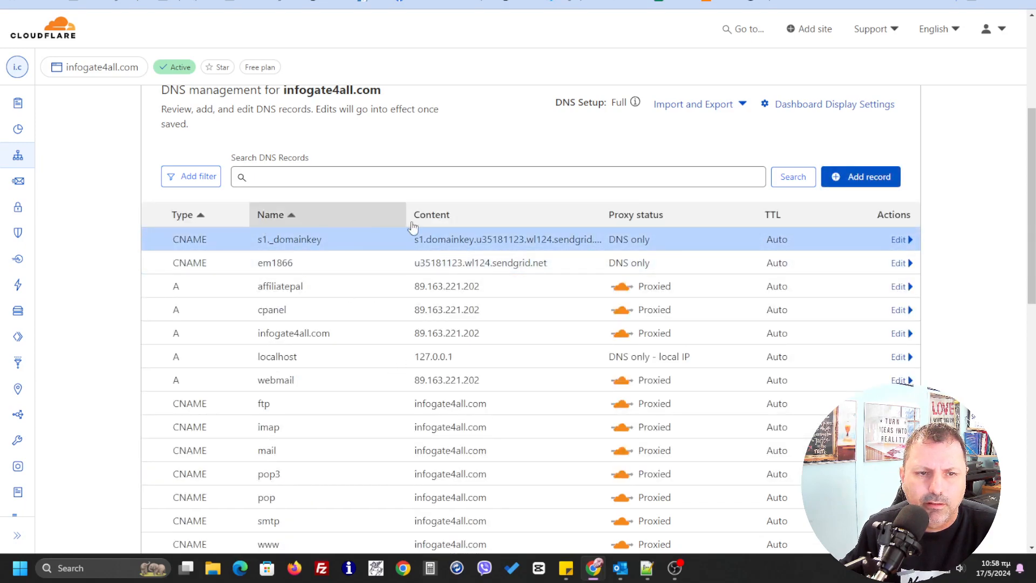
Copy the third record's host from SendGrid and start a Cloudflare CNAME record named s2._domainkey.infogate4all.com
{"action": "key", "text": "alt+Tab"}
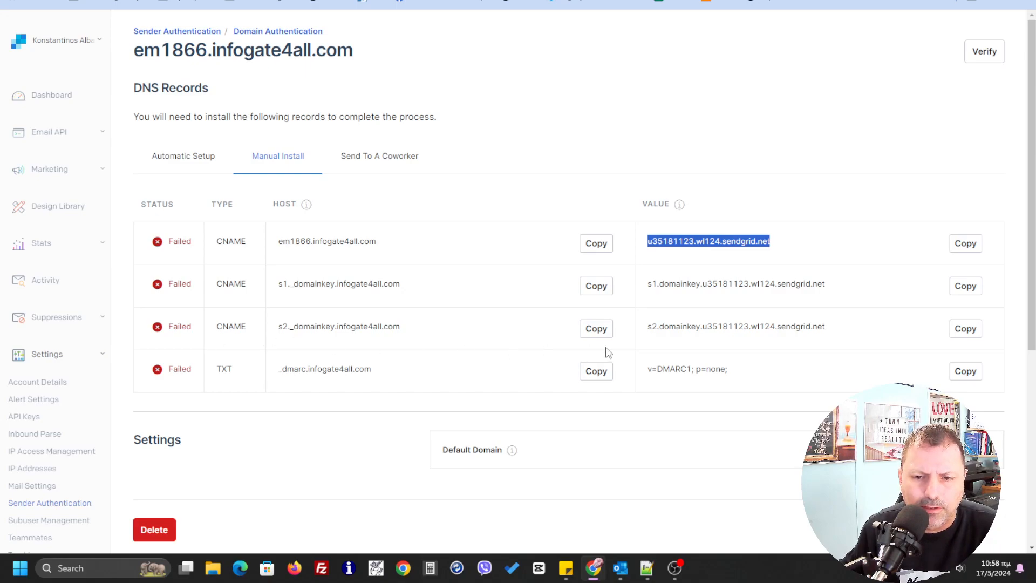
{"action": "key", "text": "alt+Tab"}
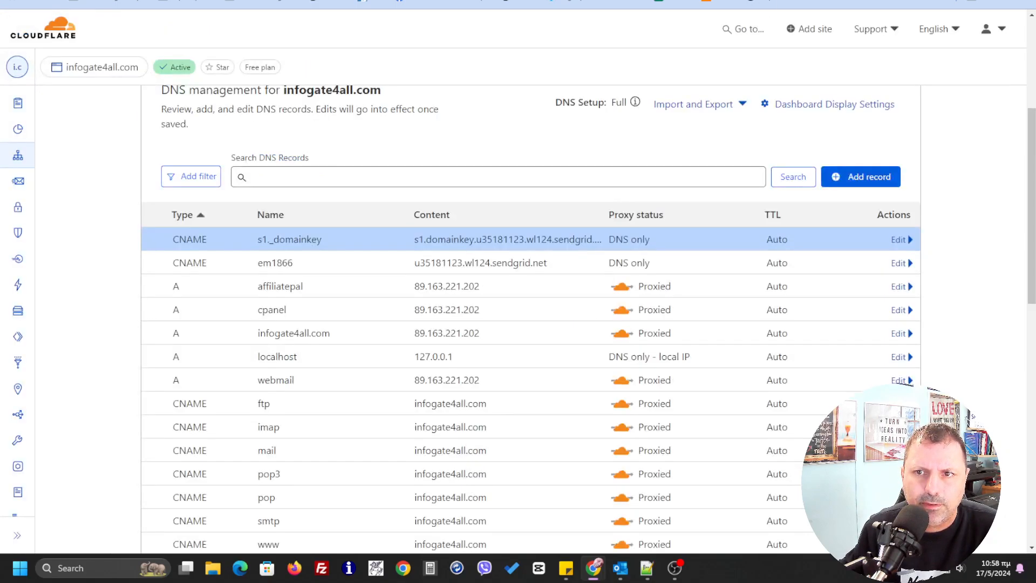
{"action": "left_click", "coordinate": [868, 181]}
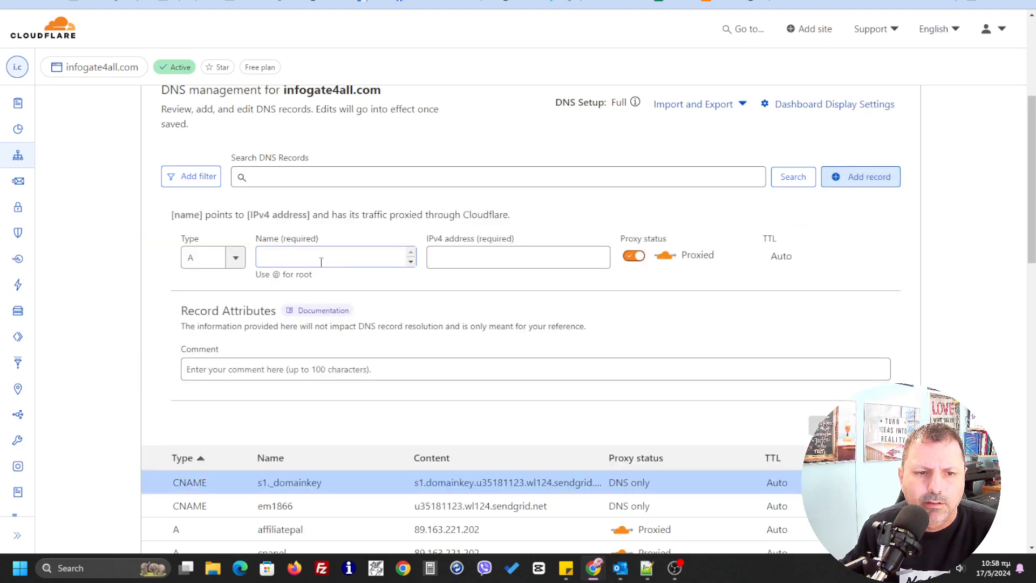
{"action": "left_click", "coordinate": [236, 258]}
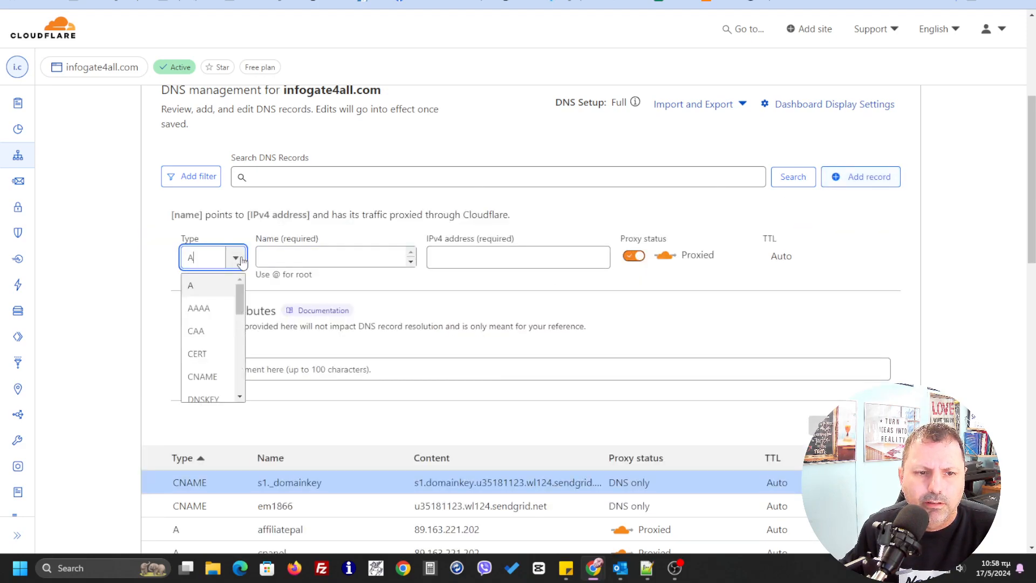
{"action": "left_click", "coordinate": [208, 379]}
{"action": "right_click", "coordinate": [303, 260]}
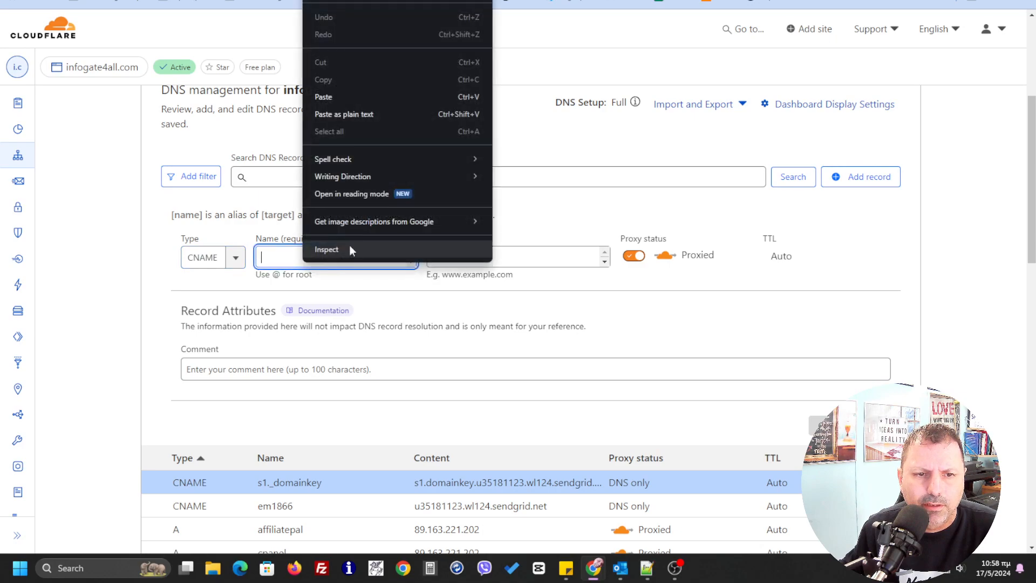
{"action": "left_click", "coordinate": [383, 119]}
{"action": "type", "text": "s2._domainkey.infogate4all.com"}
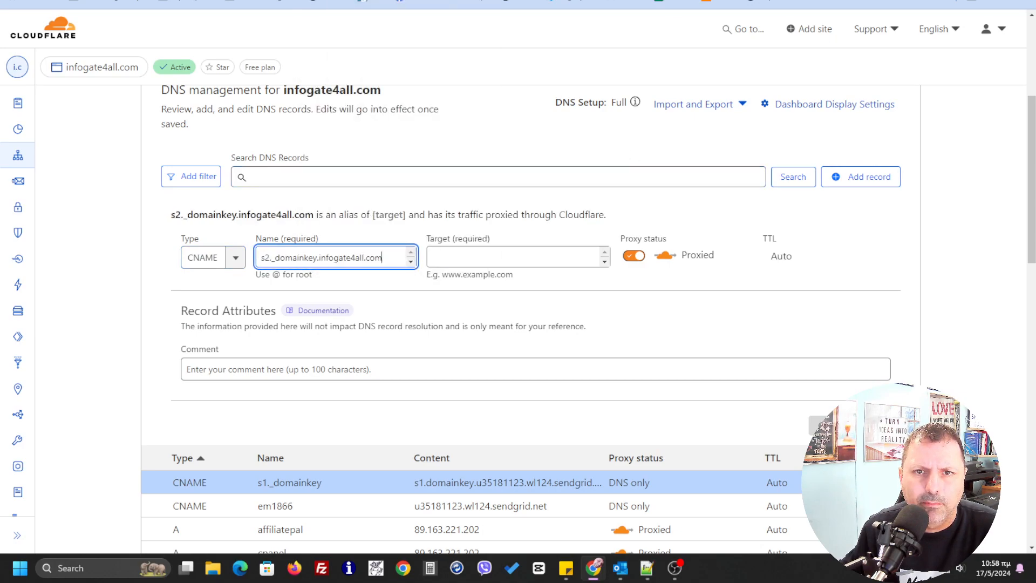
Paste SendGrid's s2 domain key value as the Cloudflare record's target, then save the record as DNS only
{"action": "key", "text": "ctrl+Tab"}
{"action": "left_click", "coordinate": [965, 329]}
{"action": "key", "text": "ctrl+Tab"}
{"action": "right_click", "coordinate": [486, 259]}
{"action": "left_click", "coordinate": [544, 143]}
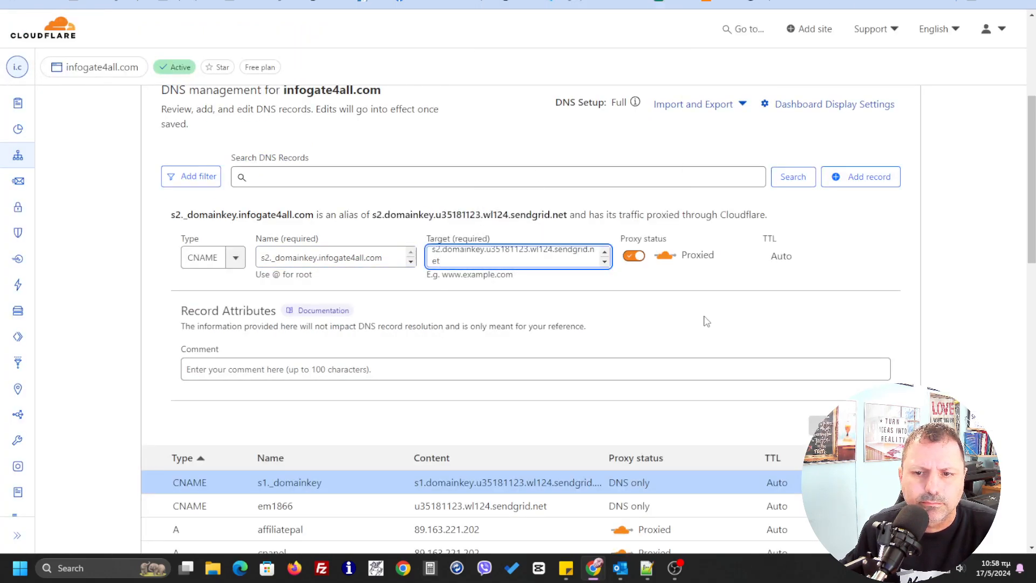
{"action": "left_click", "coordinate": [634, 256]}
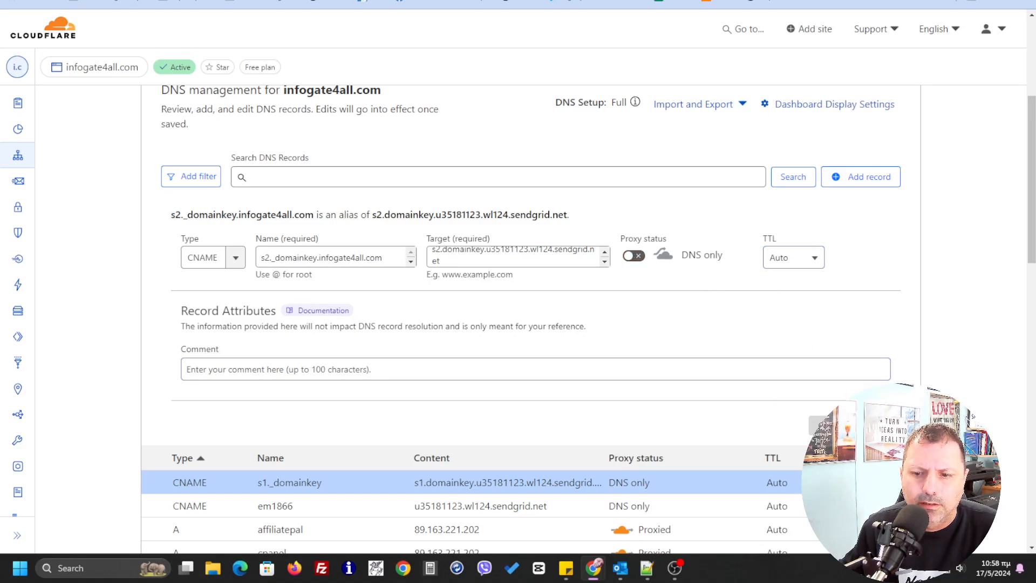
Switch to SendGrid and copy the TXT record's host, _dmarc.infogate4all.com
{"action": "left_click", "coordinate": [410, 1]}
{"action": "left_click", "coordinate": [519, 373]}
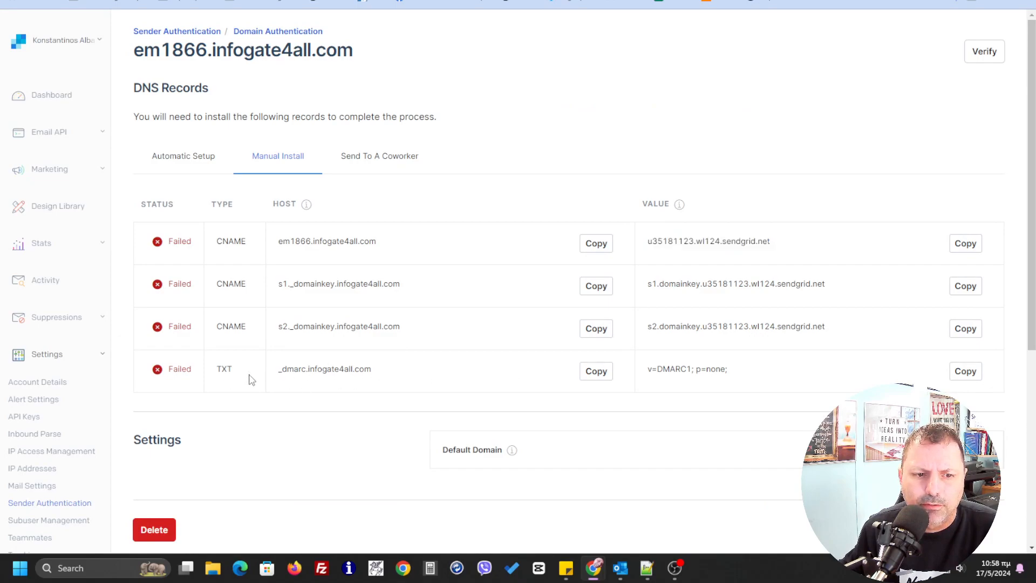
{"action": "left_click", "coordinate": [590, 376]}
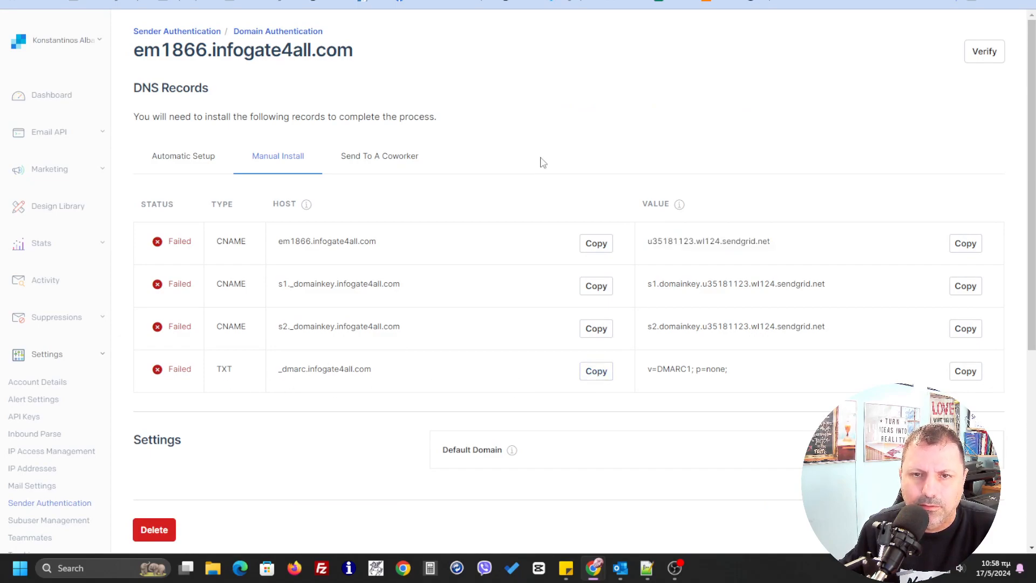
Switch to Cloudflare and start a new TXT record with the copied host _dmarc.infogate4all.com as its name
{"action": "left_click", "coordinate": [286, 0]}
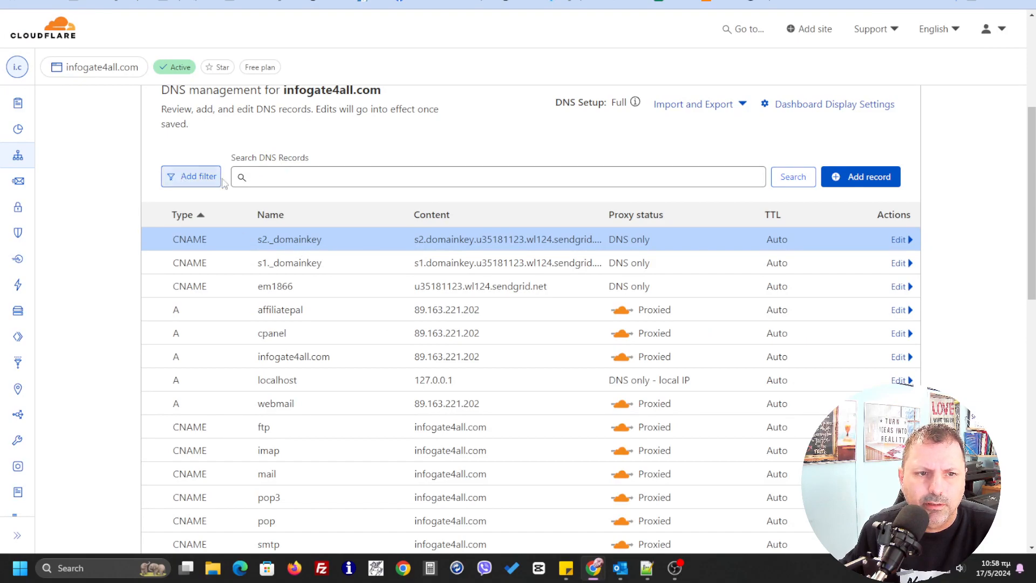
{"action": "left_click", "coordinate": [864, 177]}
{"action": "left_click", "coordinate": [235, 258]}
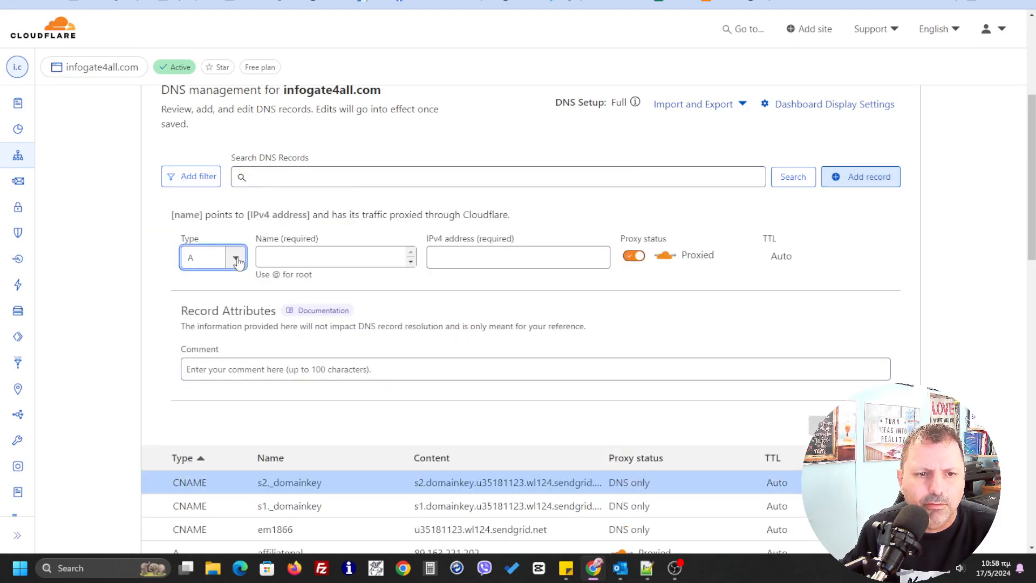
{"action": "left_click_drag", "start_coordinate": [241, 309], "coordinate": [250, 393]}
{"action": "left_click", "coordinate": [216, 370]}
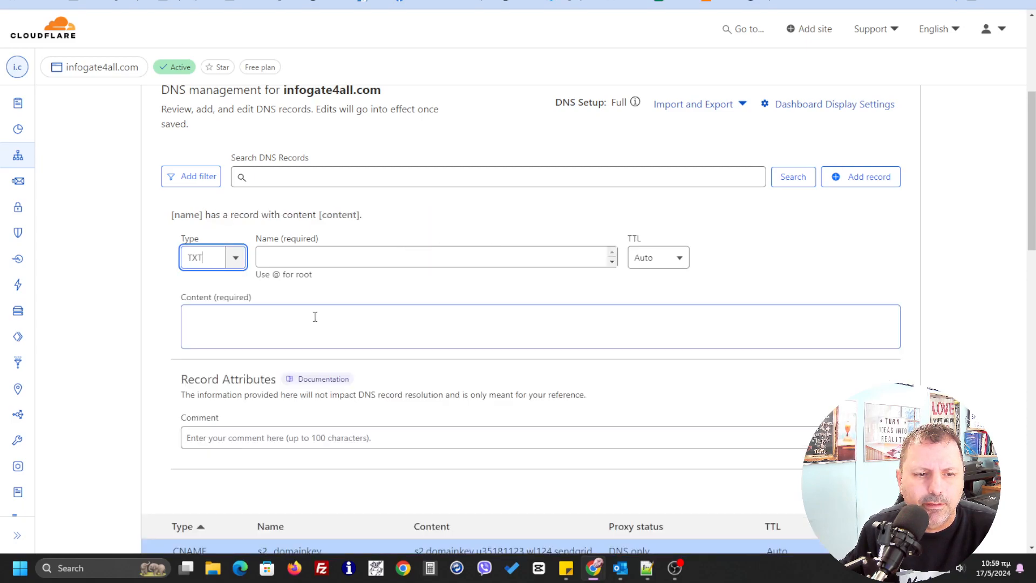
{"action": "right_click", "coordinate": [320, 253]}
{"action": "left_click", "coordinate": [370, 119]}
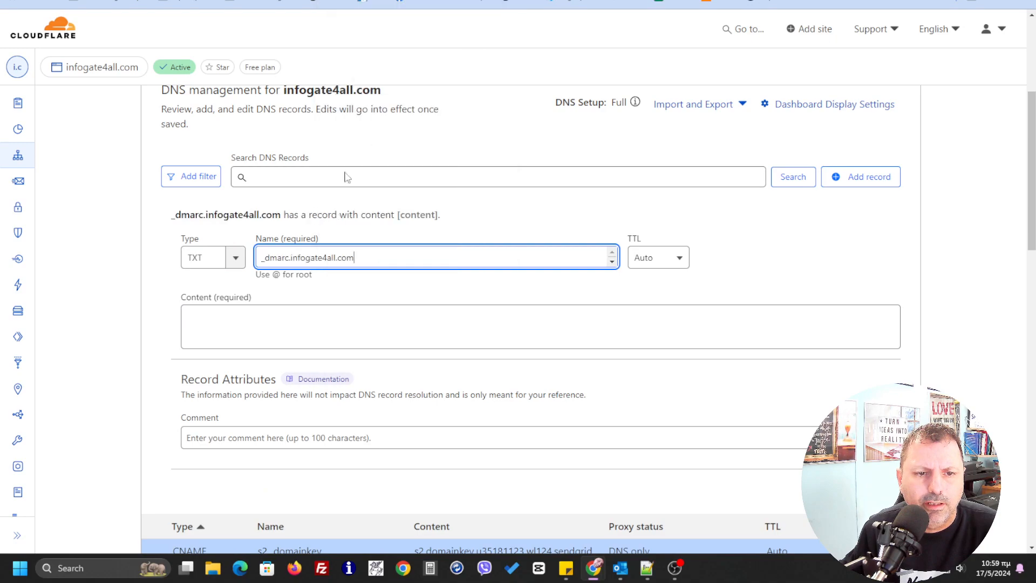
Switch to SendGrid and copy the TXT record's value, v=DMARC1; p=none;
{"action": "left_click", "coordinate": [368, 325]}
{"action": "left_click", "coordinate": [335, 1]}
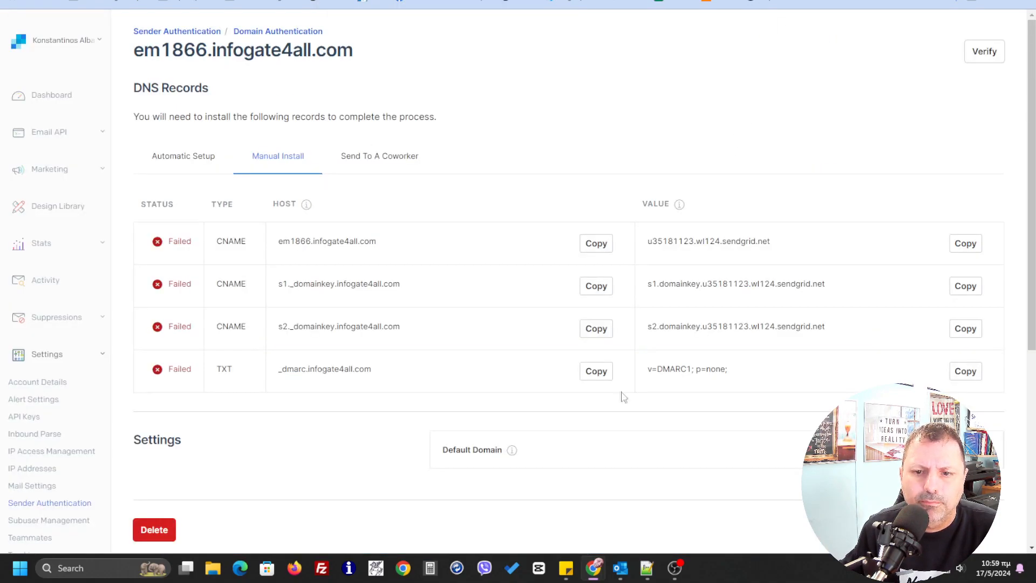
{"action": "left_click", "coordinate": [964, 381]}
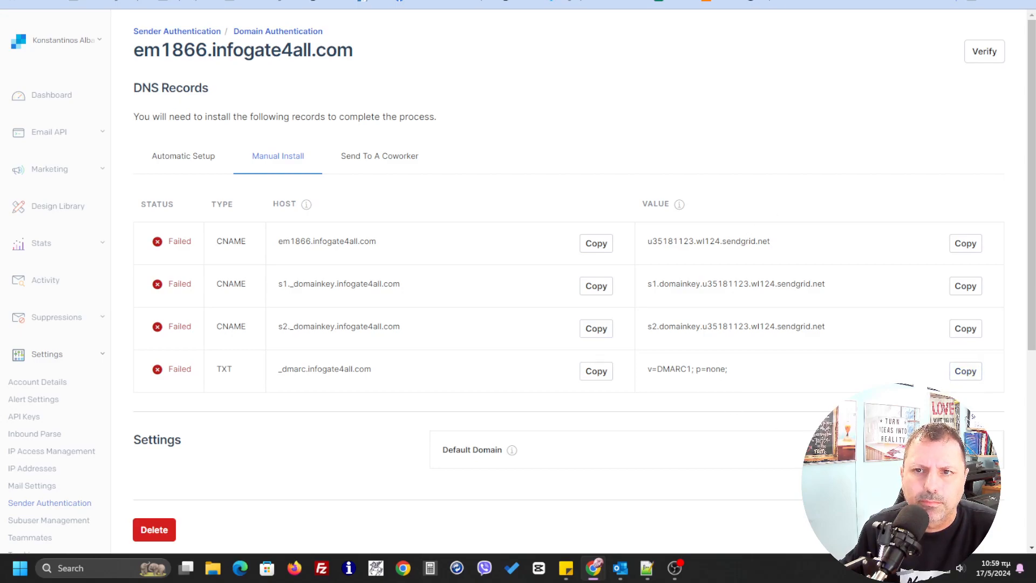
Switch to Cloudflare, paste v=DMARC1; p=none; as the content of the new _dmarc TXT record, and save it
{"action": "left_click", "coordinate": [809, 3]}
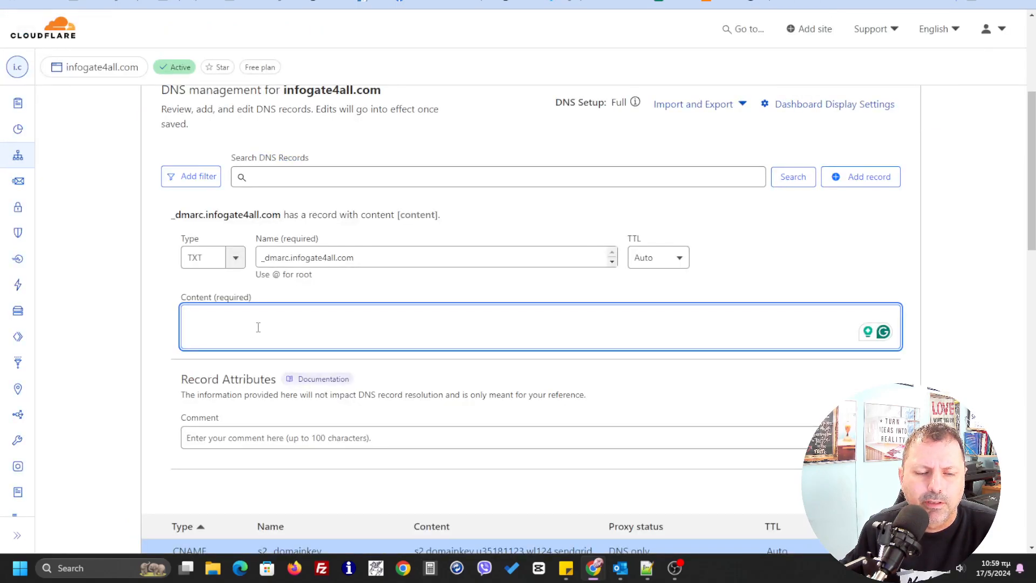
{"action": "right_click", "coordinate": [279, 323]}
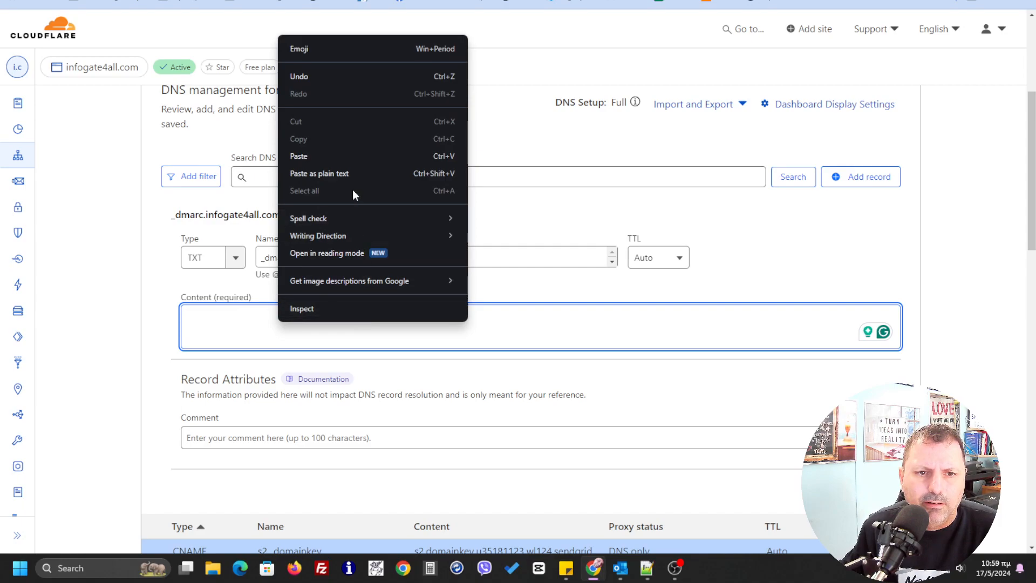
{"action": "left_click", "coordinate": [345, 173]}
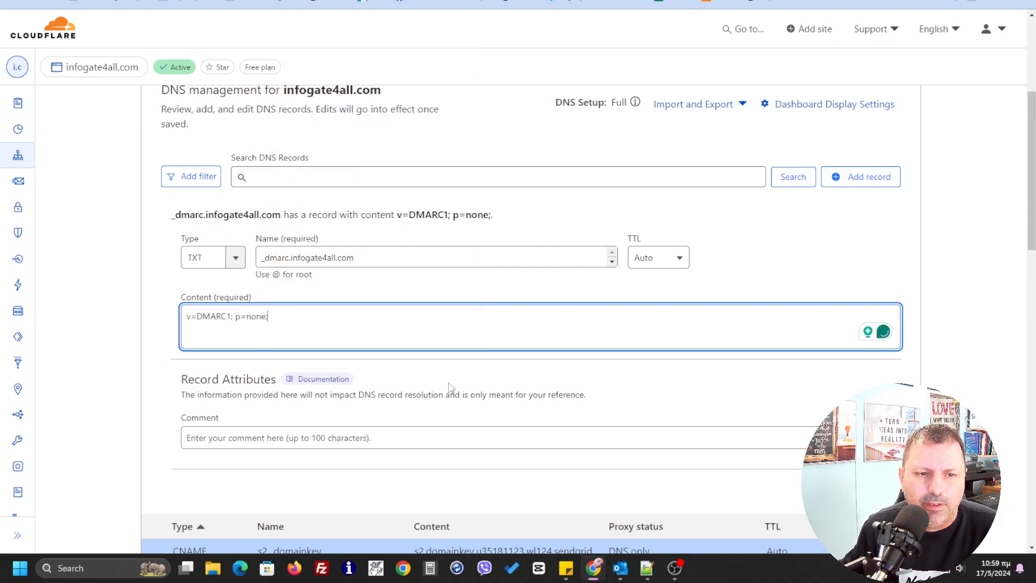
{"action": "scroll", "coordinate": [782, 382], "scroll_direction": "down", "scroll_amount": 2}
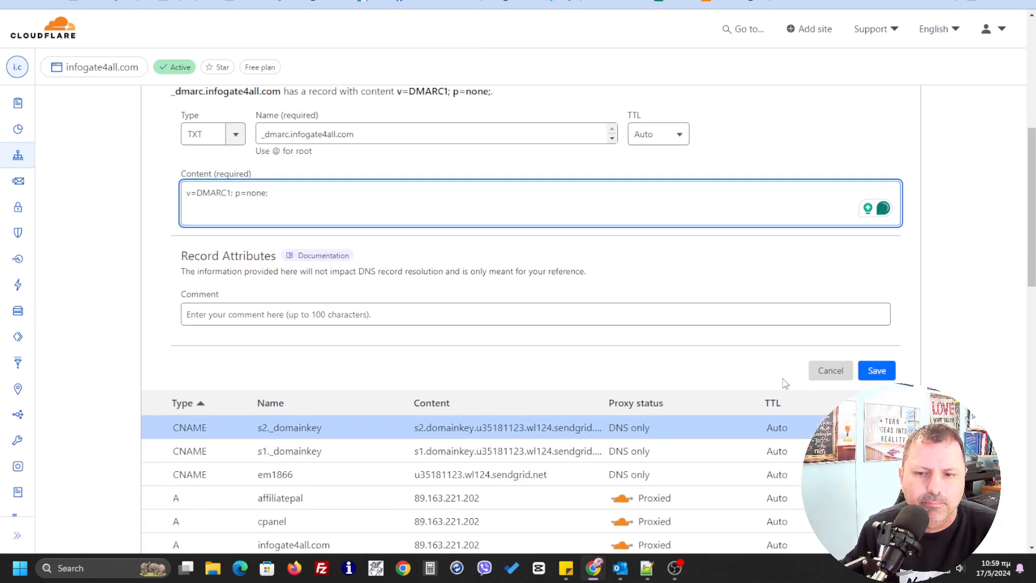
{"action": "left_click", "coordinate": [878, 371]}
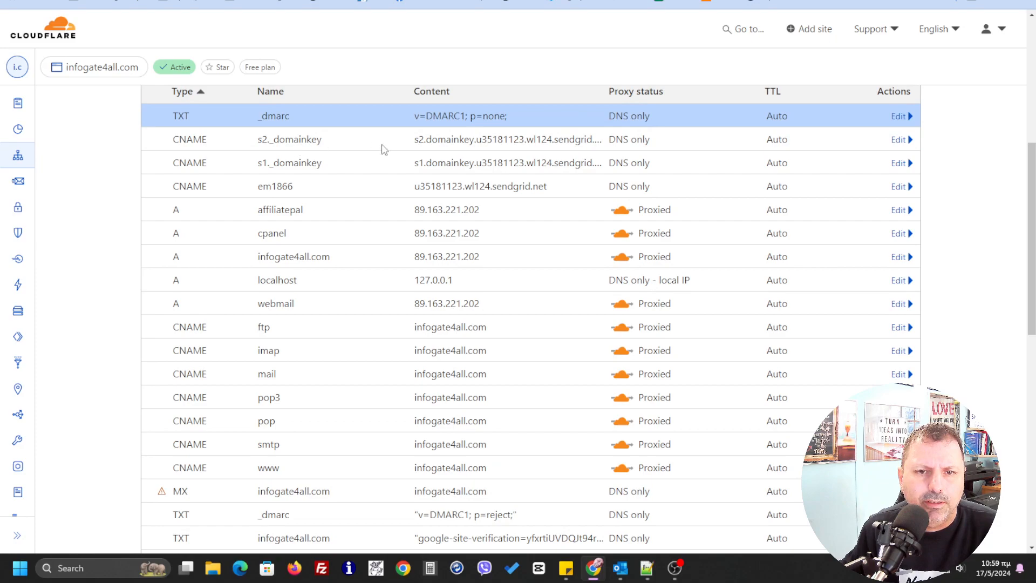
{"action": "scroll", "coordinate": [495, 435], "scroll_direction": "down", "scroll_amount": 1}
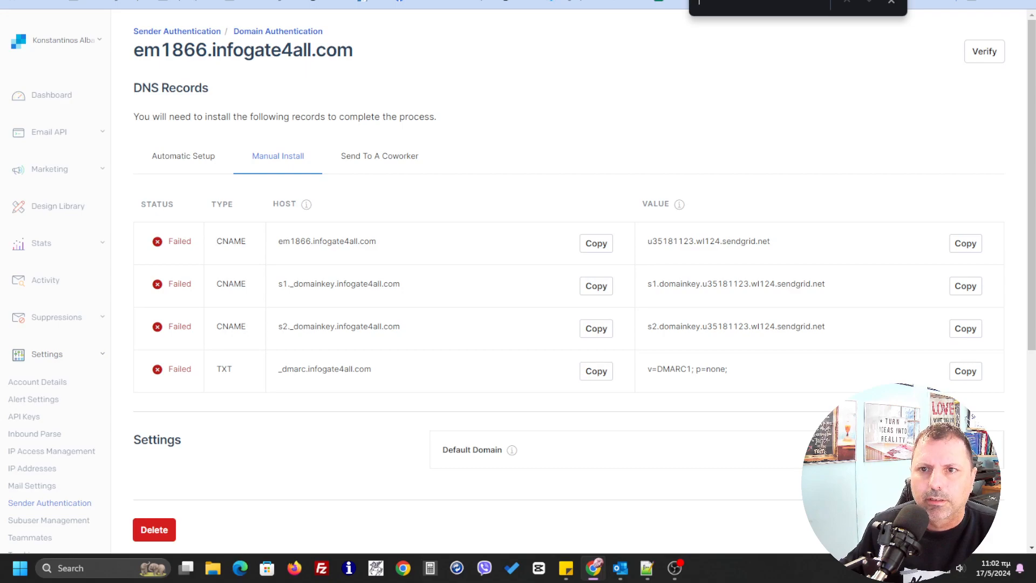
Switch to Cloudflare and change the selected domain to infogate4all.com
{"action": "left_click", "coordinate": [729, 1]}
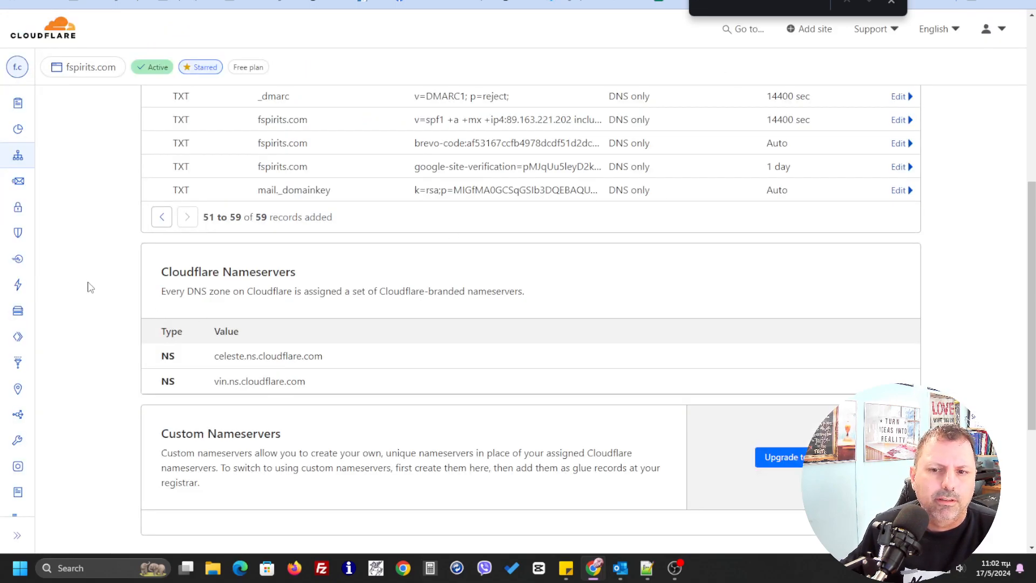
{"action": "scroll", "coordinate": [94, 215], "scroll_direction": "up", "scroll_amount": 1}
{"action": "left_click", "coordinate": [87, 67]}
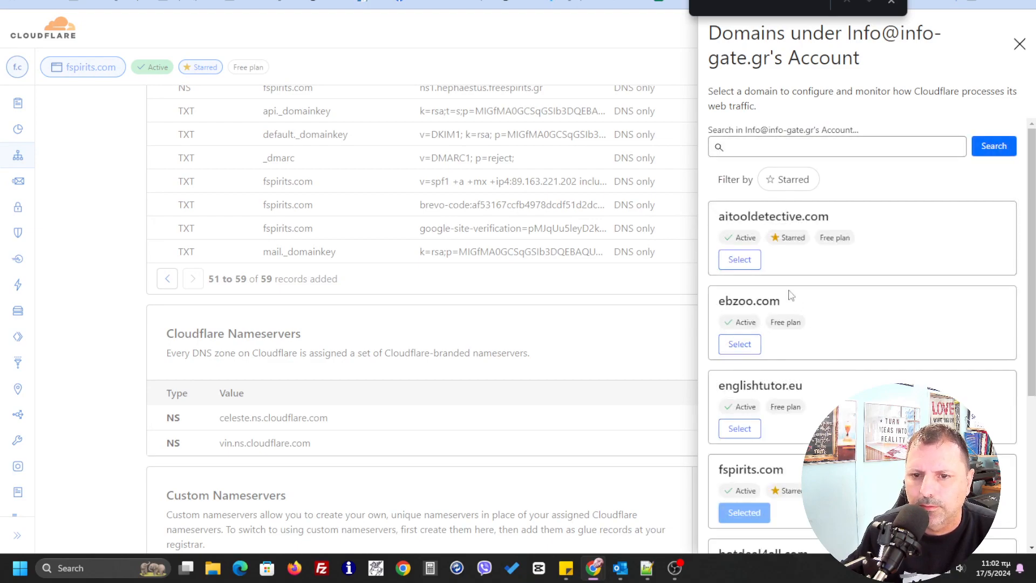
{"action": "scroll", "coordinate": [808, 319], "scroll_direction": "down", "scroll_amount": 5}
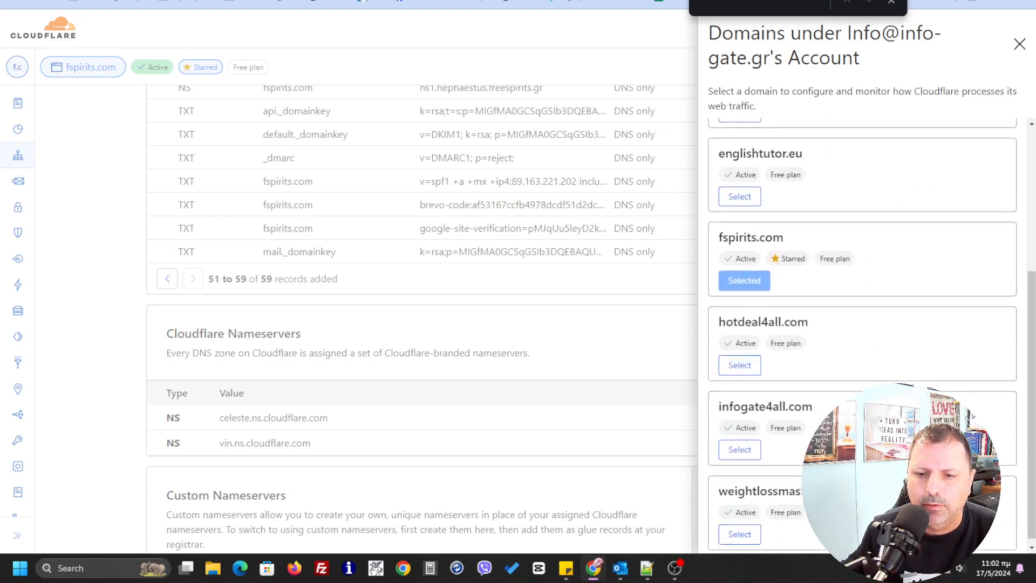
{"action": "left_click", "coordinate": [747, 443]}
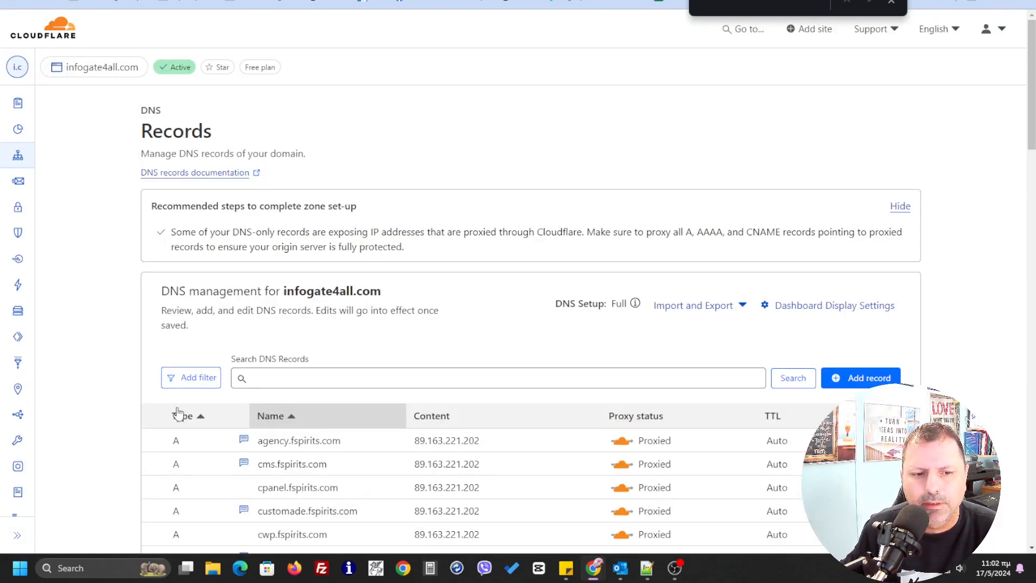
Review the DNS records of infogate4all.com, examining the SendGrid CNAME entries and the _dmarc TXT entries for duplicates
{"action": "scroll", "coordinate": [143, 410], "scroll_direction": "down", "scroll_amount": 8}
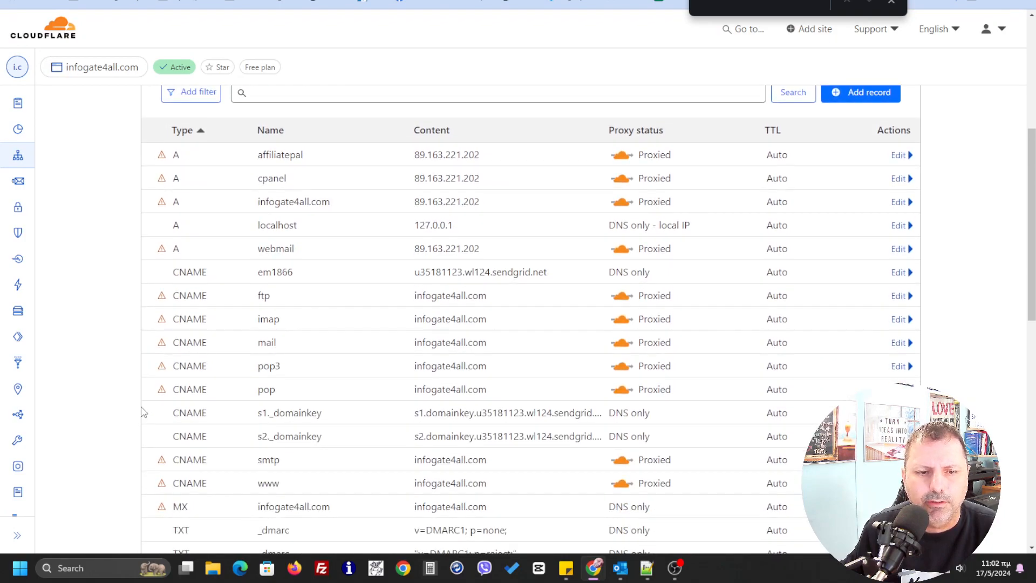
{"action": "scroll", "coordinate": [143, 411], "scroll_direction": "down", "scroll_amount": 1}
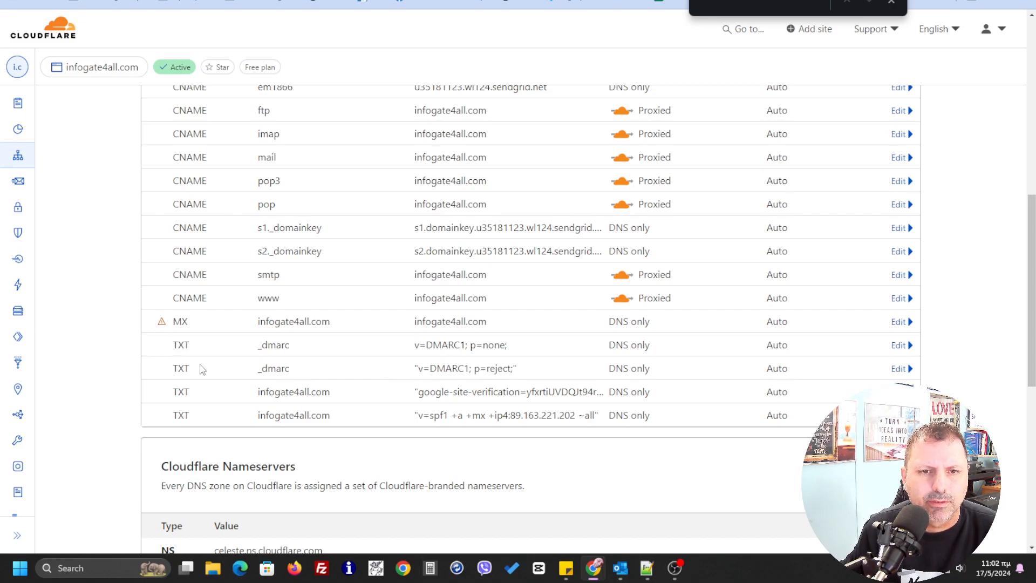
{"action": "scroll", "coordinate": [131, 365], "scroll_direction": "up", "scroll_amount": 5}
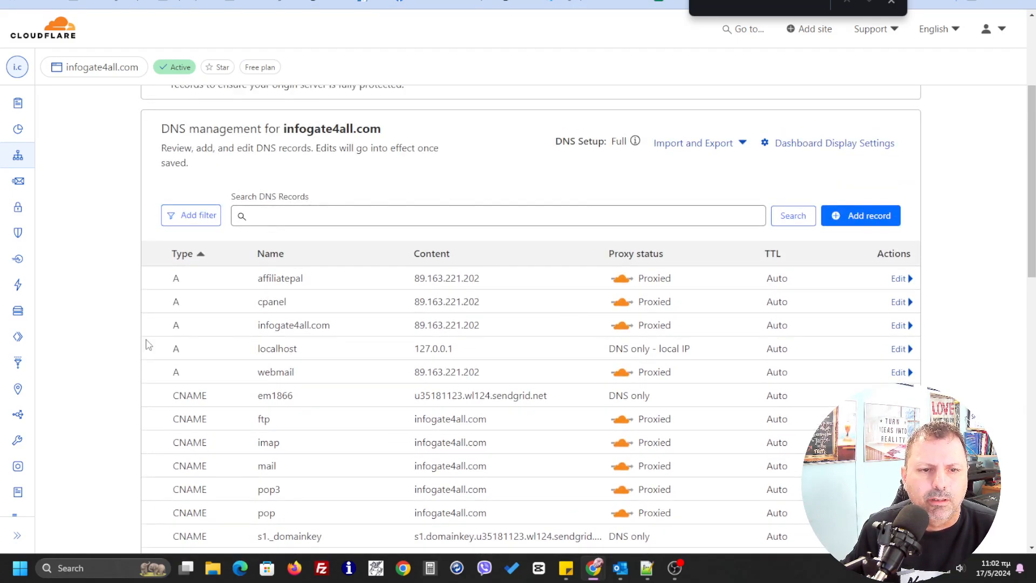
{"action": "scroll", "coordinate": [226, 340], "scroll_direction": "down", "scroll_amount": 5}
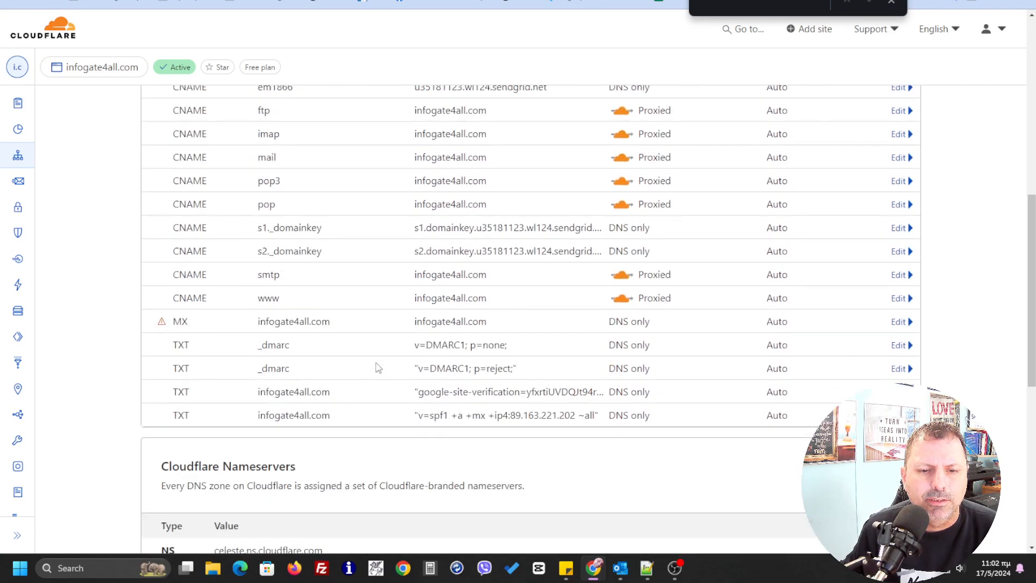
{"action": "left_click", "coordinate": [900, 345]}
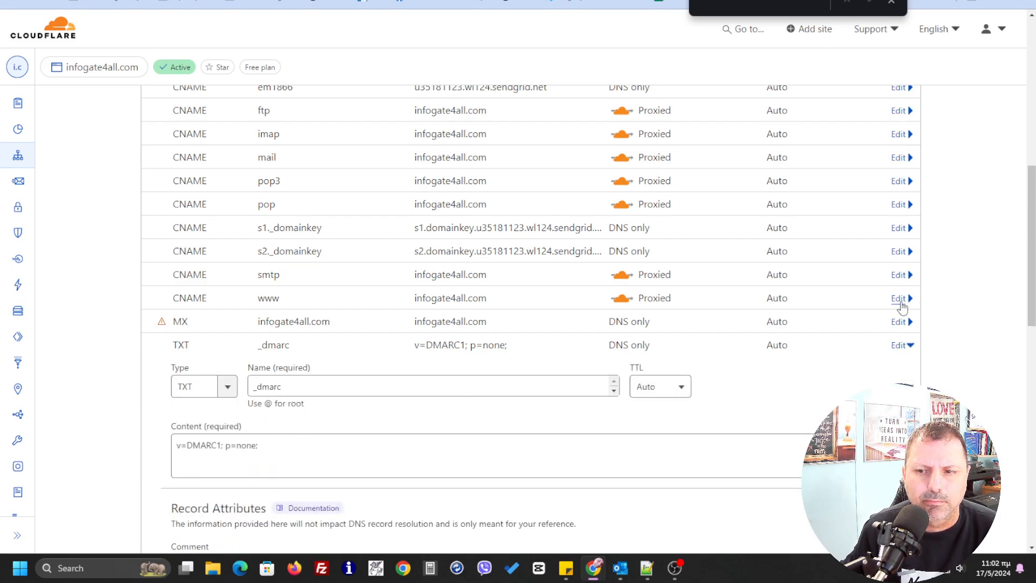
{"action": "left_click", "coordinate": [900, 346]}
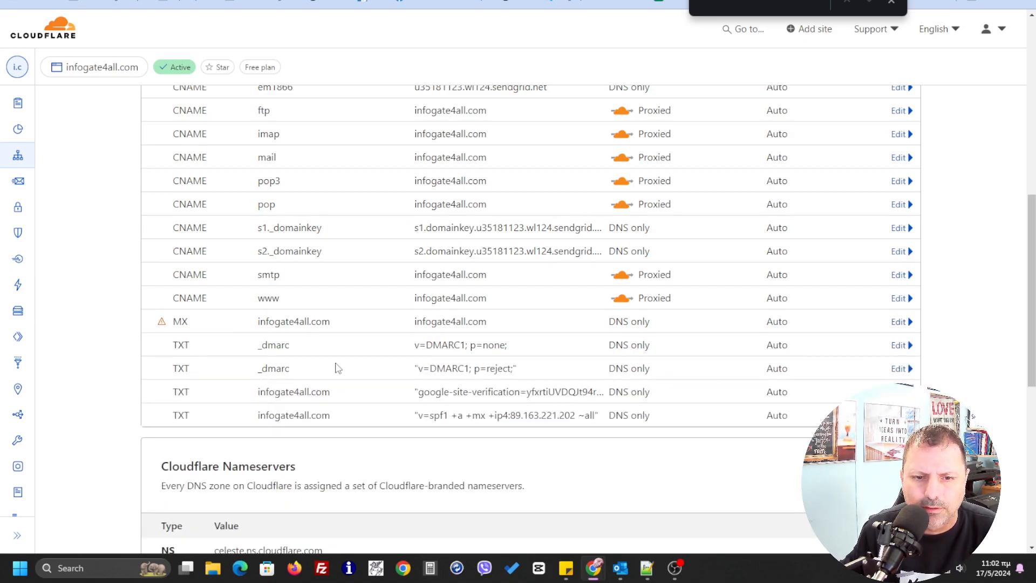
{"action": "scroll", "coordinate": [121, 408], "scroll_direction": "down", "scroll_amount": 5}
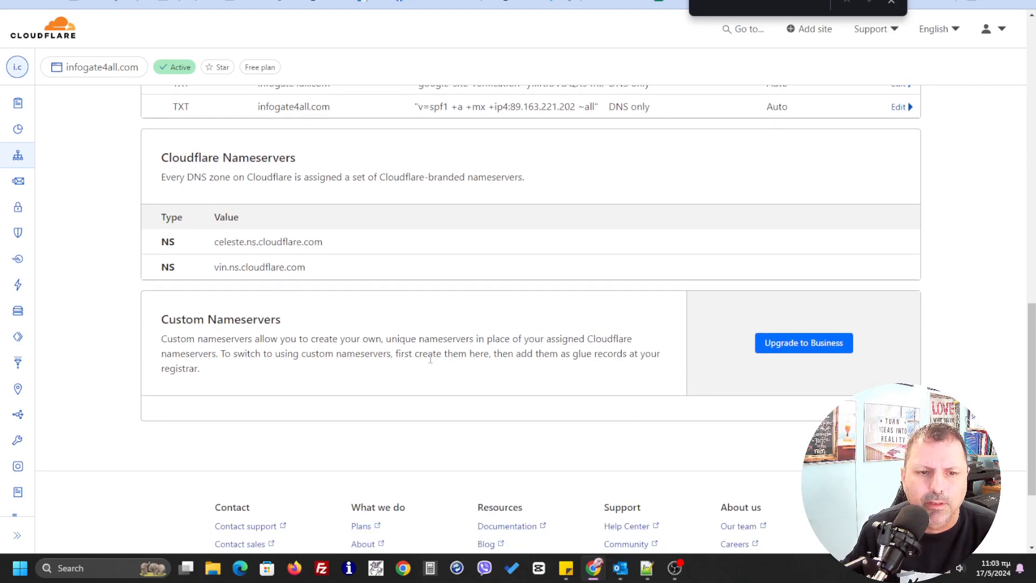
{"action": "scroll", "coordinate": [537, 363], "scroll_direction": "up", "scroll_amount": 2}
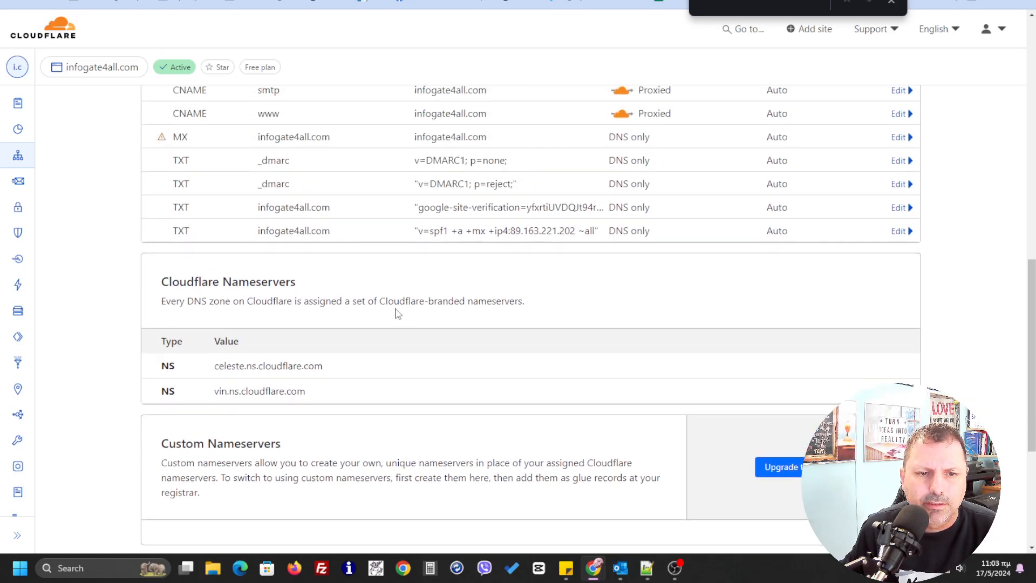
{"action": "scroll", "coordinate": [399, 314], "scroll_direction": "up", "scroll_amount": 2}
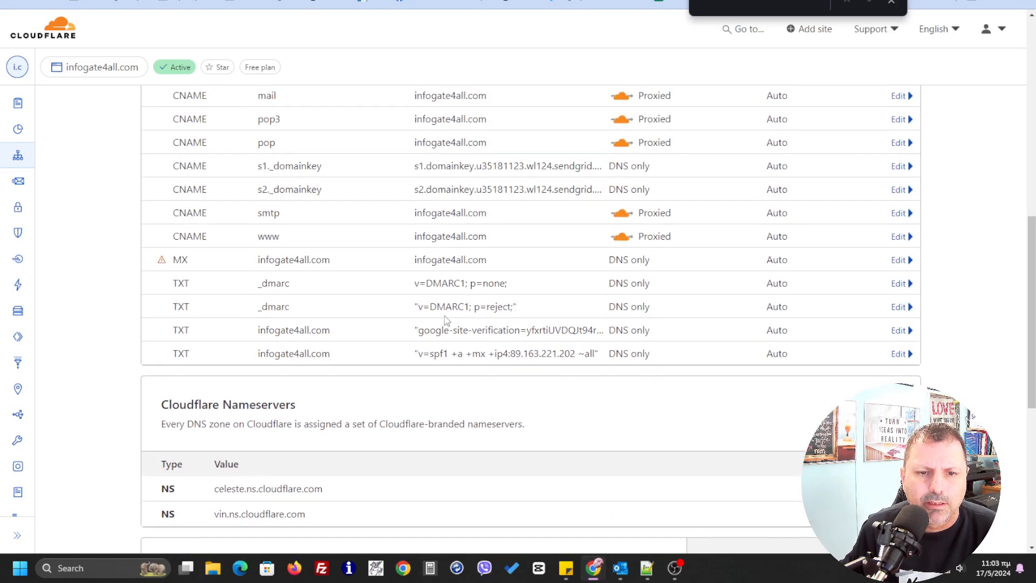
Open the _dmarc TXT record containing p=none for editing, and copy the TXT host _dmarc.infogate4all.com from SendGrid
{"action": "left_click", "coordinate": [899, 284]}
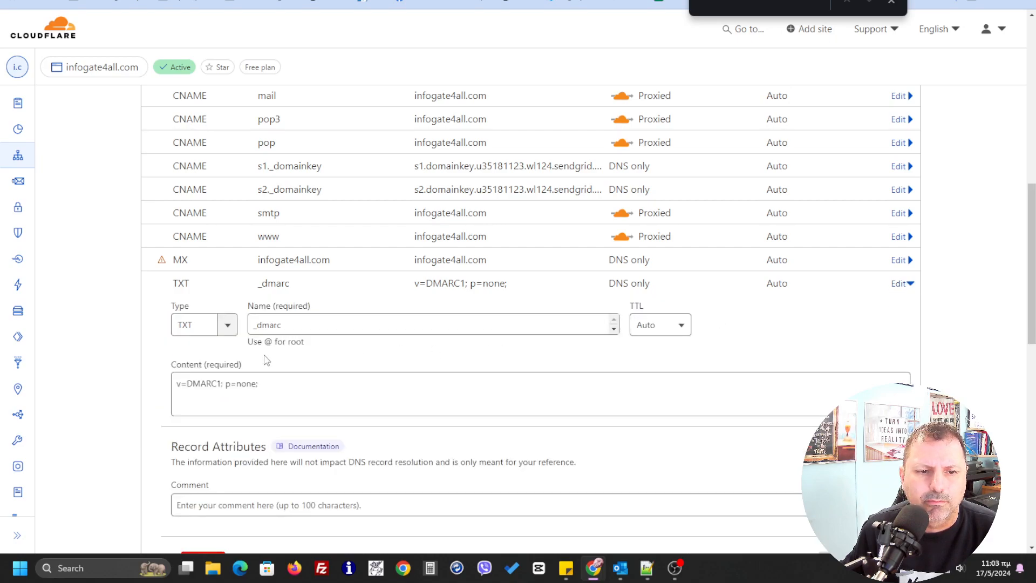
{"action": "scroll", "coordinate": [126, 400], "scroll_direction": "down", "scroll_amount": 2}
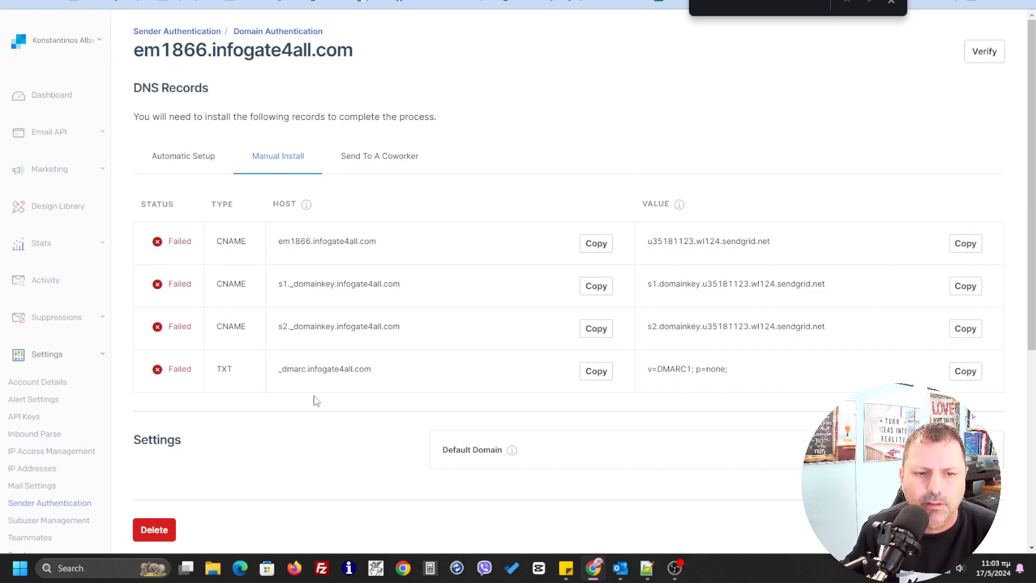
{"action": "left_click_drag", "start_coordinate": [371, 374], "coordinate": [278, 372]}
{"action": "right_click", "coordinate": [353, 381]}
{"action": "left_click", "coordinate": [380, 185]}
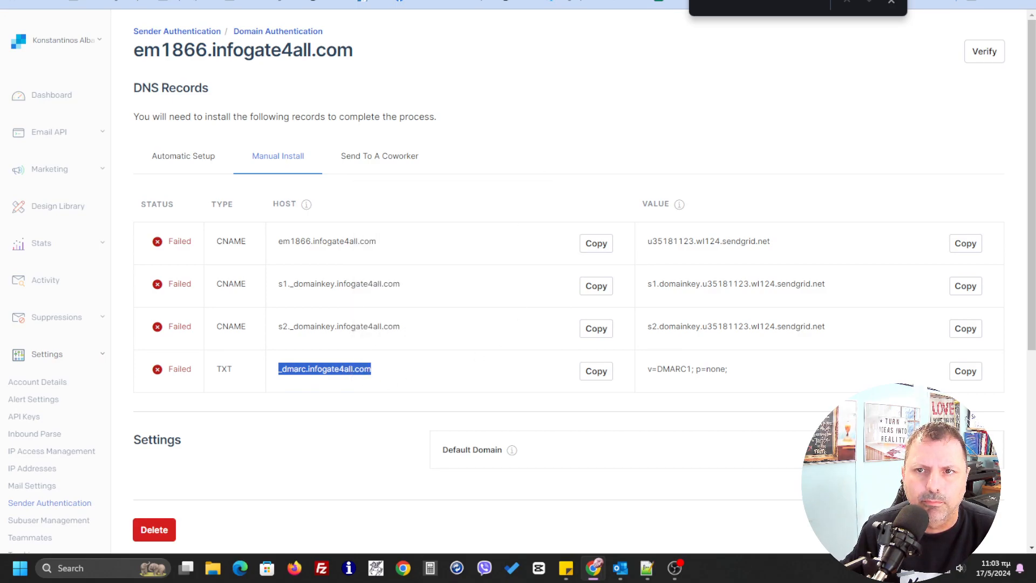
Switch to Cloudflare, replace the p=none record's name with the copied host _dmarc.infogate4all.com, and save the record
{"action": "left_click", "coordinate": [777, 0]}
{"action": "double_click", "coordinate": [312, 201]}
{"action": "right_click", "coordinate": [312, 201]}
{"action": "left_click", "coordinate": [361, 271]}
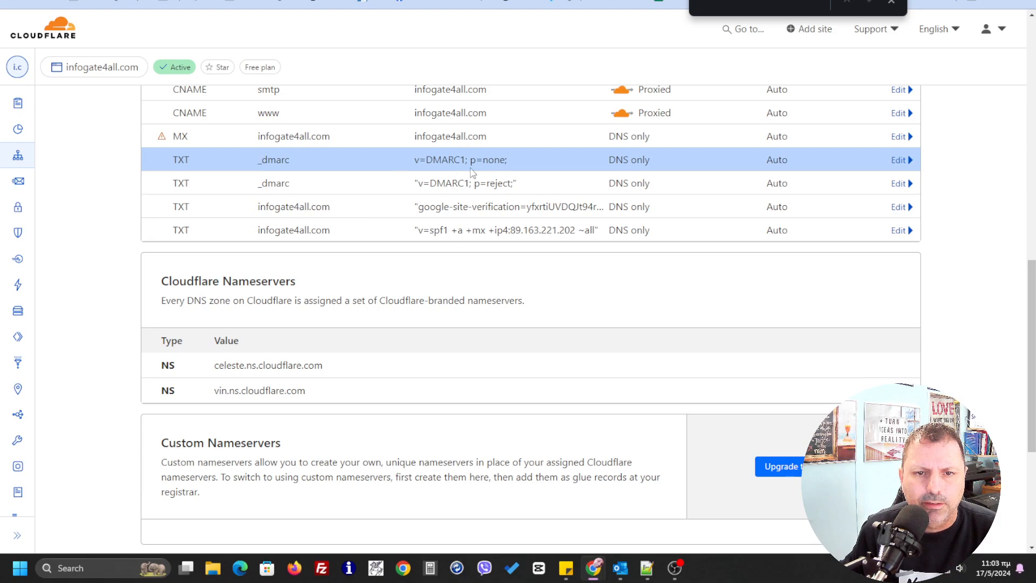
Delete the other _dmarc TXT record, whose content is "v=DMARC1; p=reject;", from the infogate4all.com zone
{"action": "left_click", "coordinate": [900, 185]}
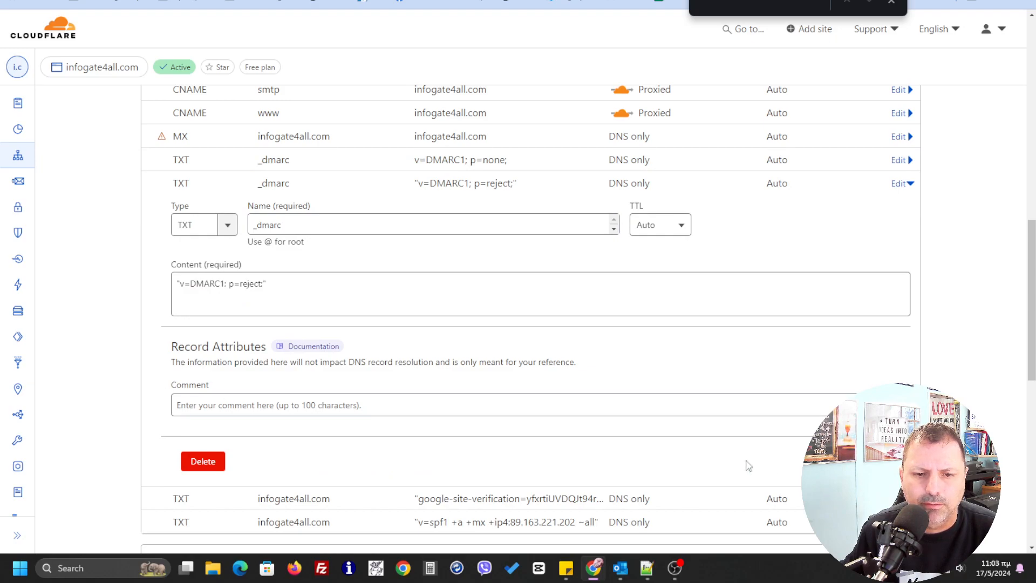
{"action": "left_click", "coordinate": [209, 463]}
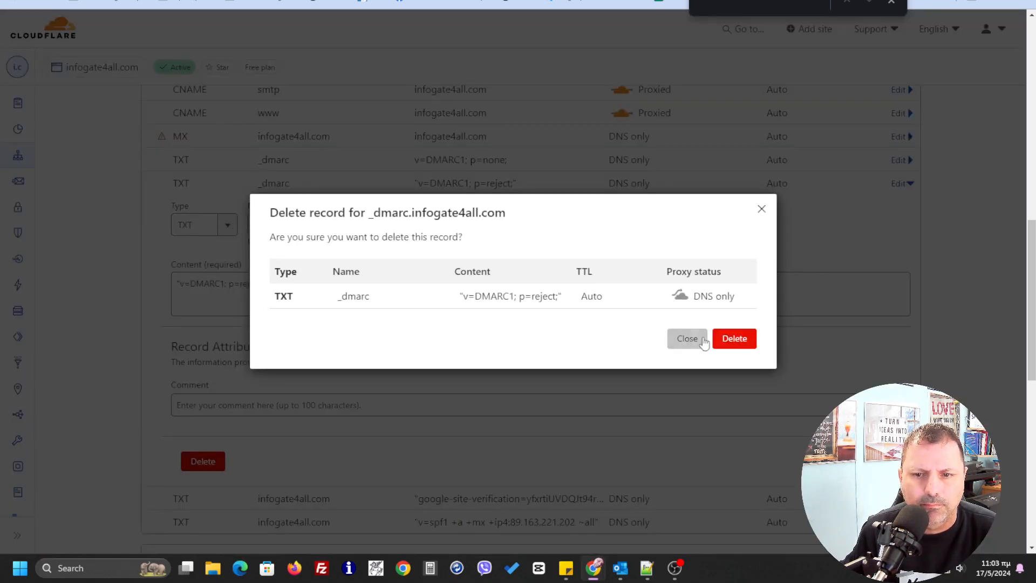
{"action": "left_click", "coordinate": [732, 340]}
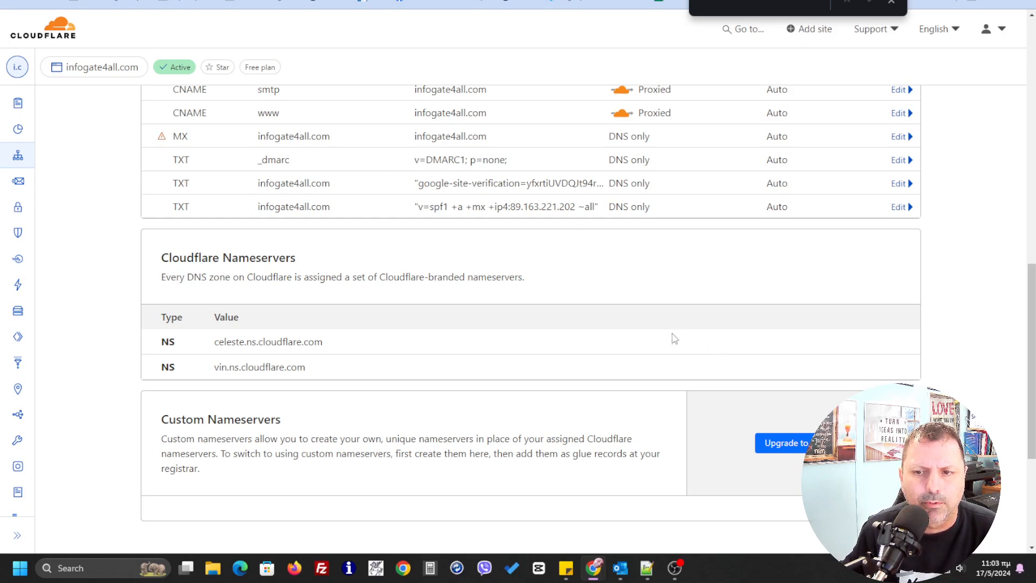
{"action": "scroll", "coordinate": [215, 339], "scroll_direction": "up", "scroll_amount": 8}
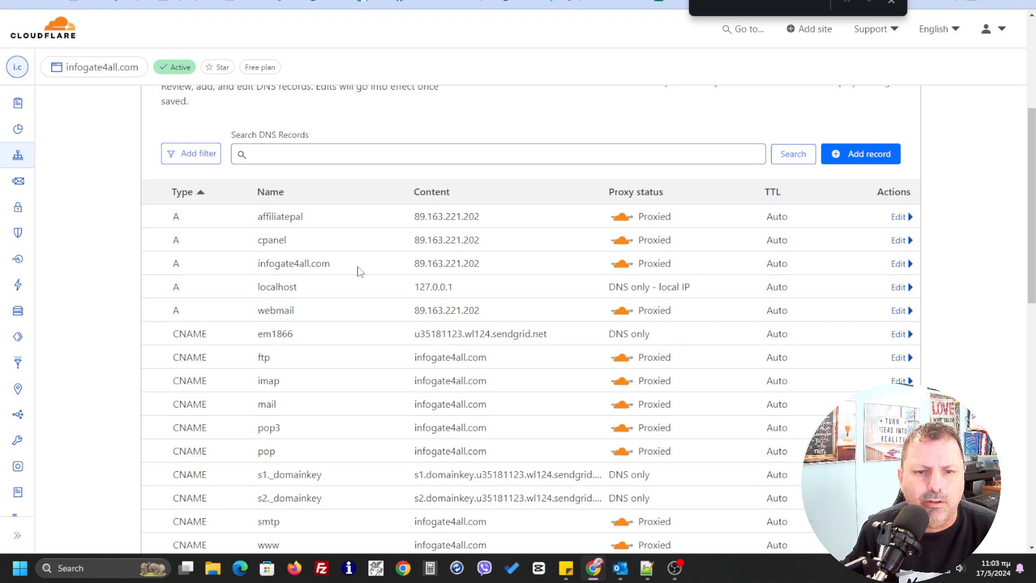
Switch to SendGrid, run the verification of em1866.infogate4all.com, and return to the Sender Authentication overview
{"action": "key", "text": "ctrl+Tab"}
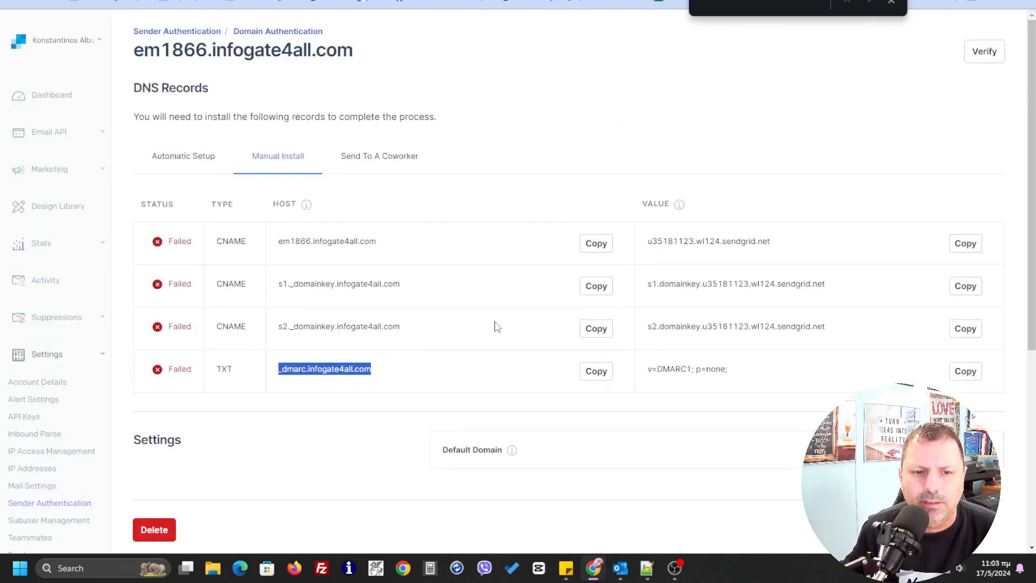
{"action": "left_click", "coordinate": [541, 309]}
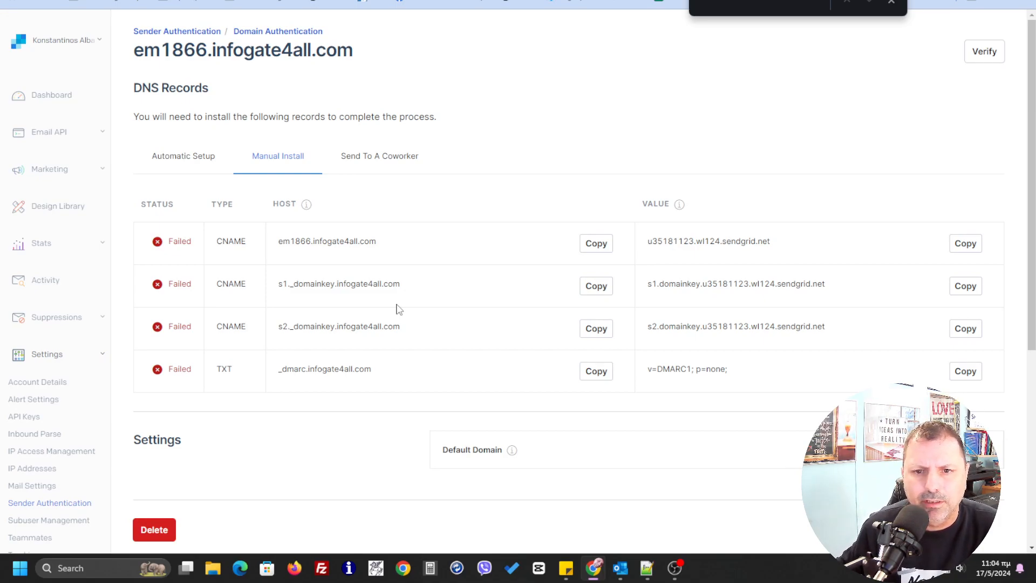
{"action": "left_click", "coordinate": [793, 0]}
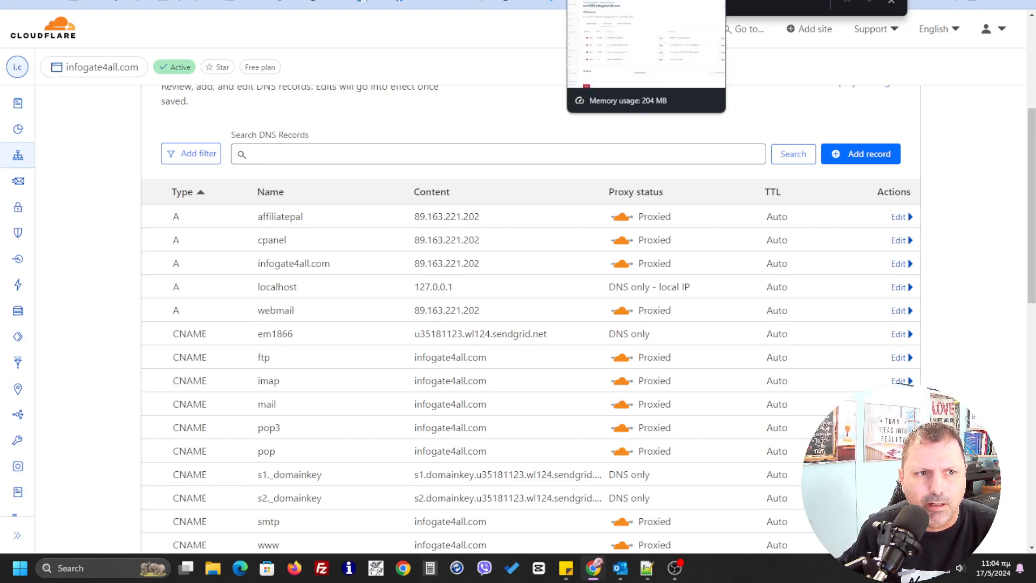
{"action": "left_click", "coordinate": [621, 3]}
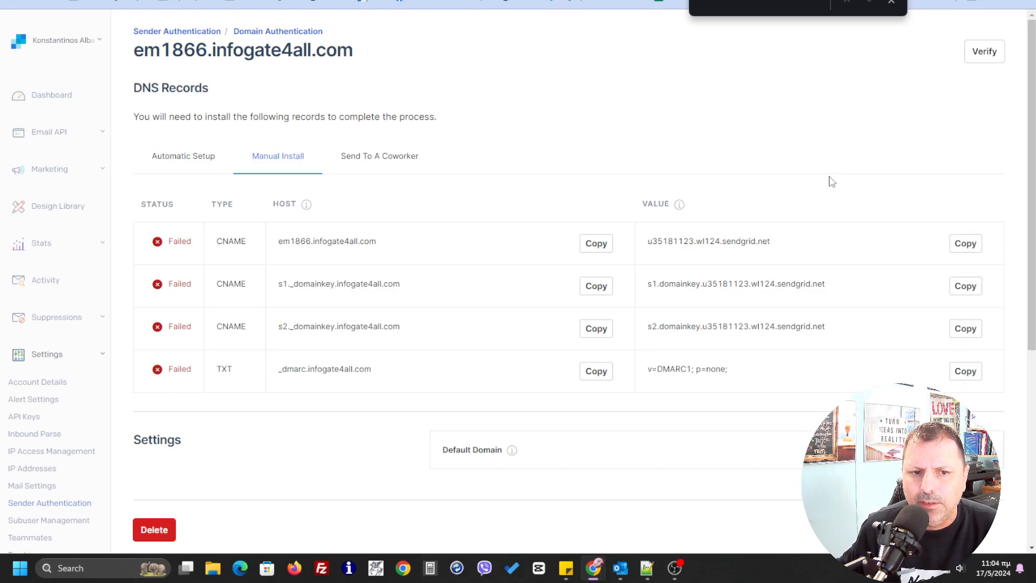
{"action": "left_click", "coordinate": [981, 58]}
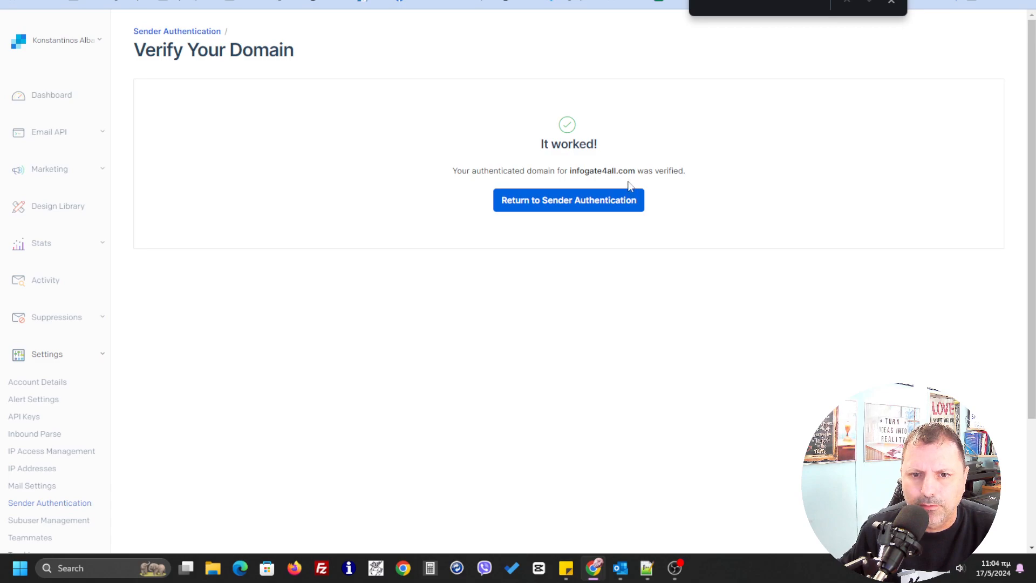
{"action": "left_click", "coordinate": [638, 199]}
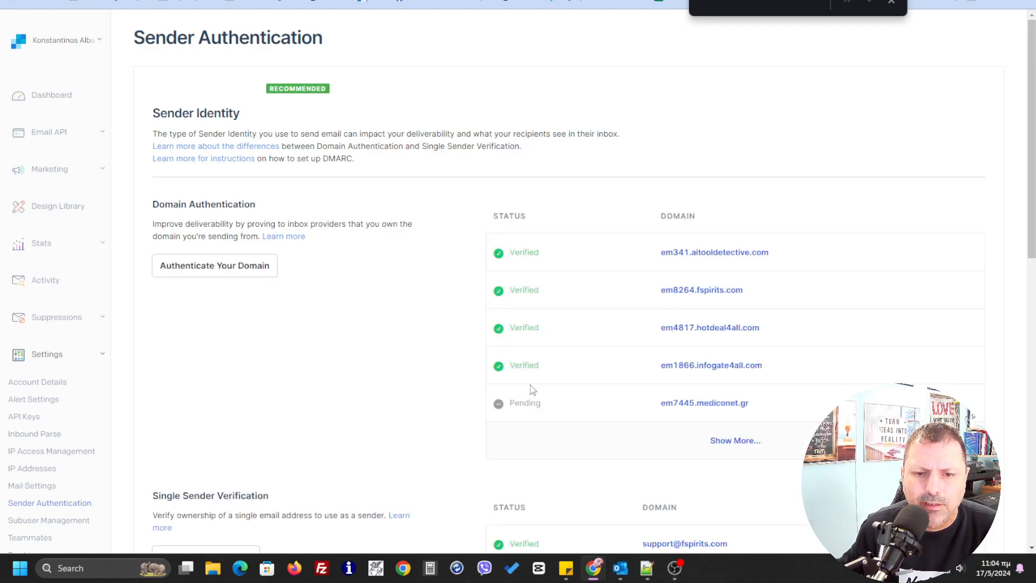
Check the DNS record statuses of em1866.infogate4all.com, and review the domain, single sender and link branding lists in the Sender Authentication overview
{"action": "left_click", "coordinate": [712, 369]}
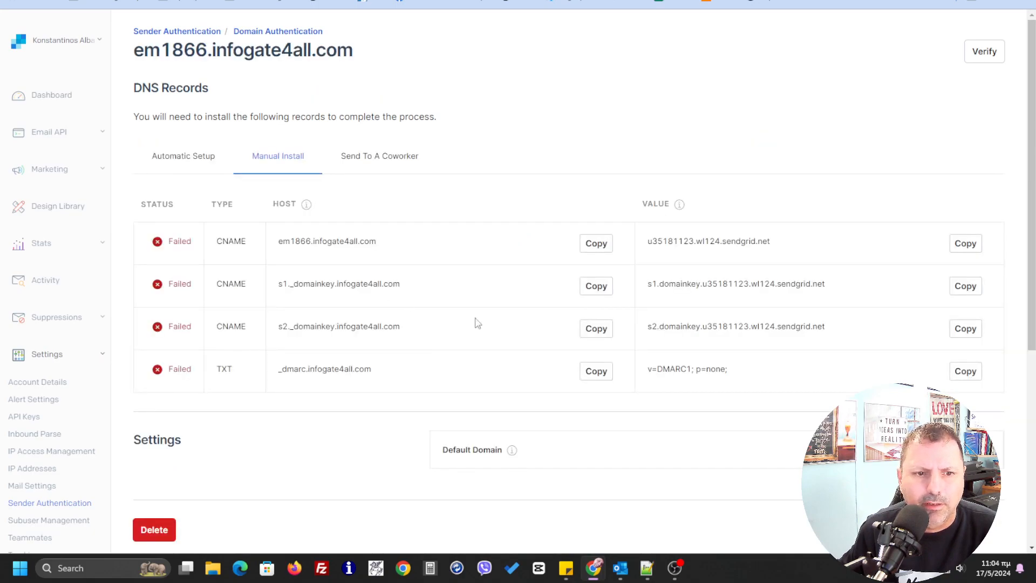
{"action": "left_click", "coordinate": [56, 504]}
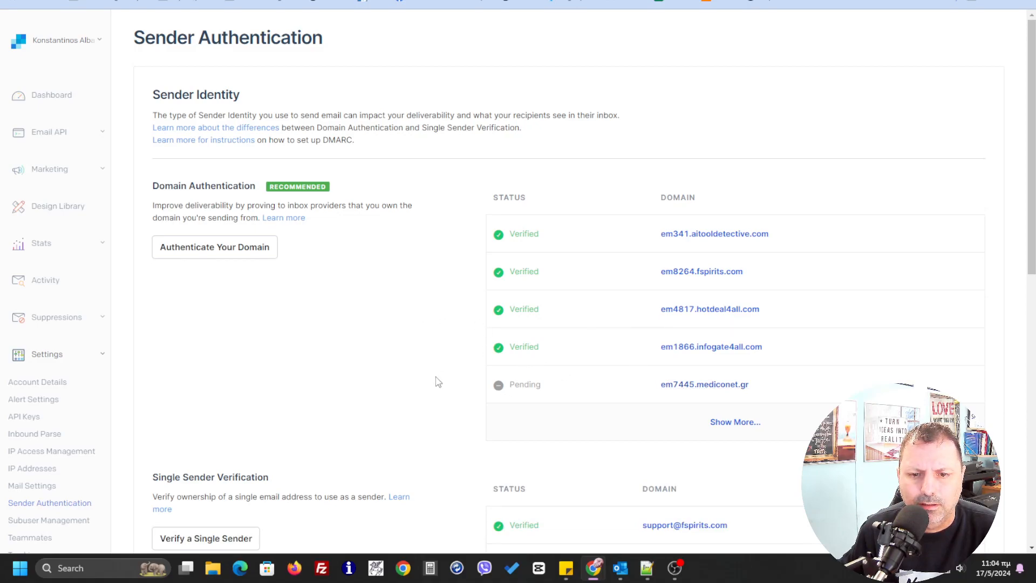
{"action": "scroll", "coordinate": [446, 372], "scroll_direction": "down", "scroll_amount": 2}
{"action": "scroll", "coordinate": [393, 298], "scroll_direction": "down", "scroll_amount": 4}
{"action": "scroll", "coordinate": [345, 294], "scroll_direction": "down", "scroll_amount": 2}
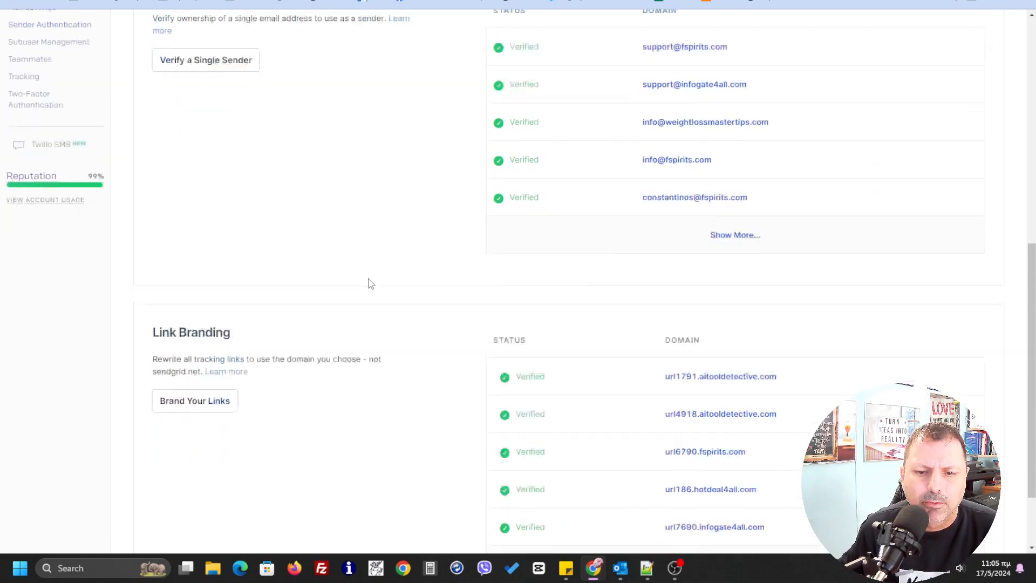
{"action": "scroll", "coordinate": [370, 284], "scroll_direction": "down", "scroll_amount": 2}
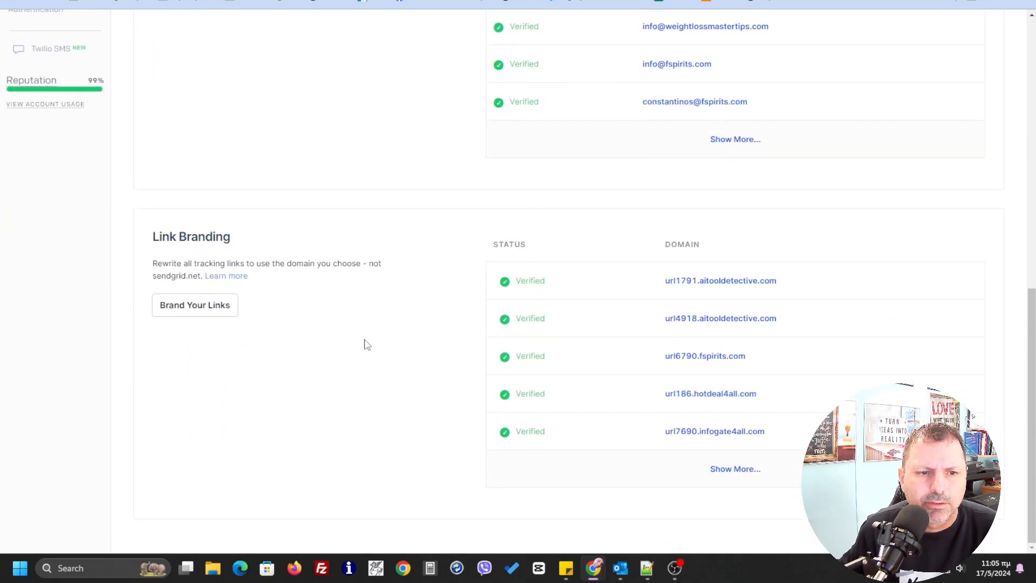
{"action": "scroll", "coordinate": [368, 344], "scroll_direction": "up", "scroll_amount": 8}
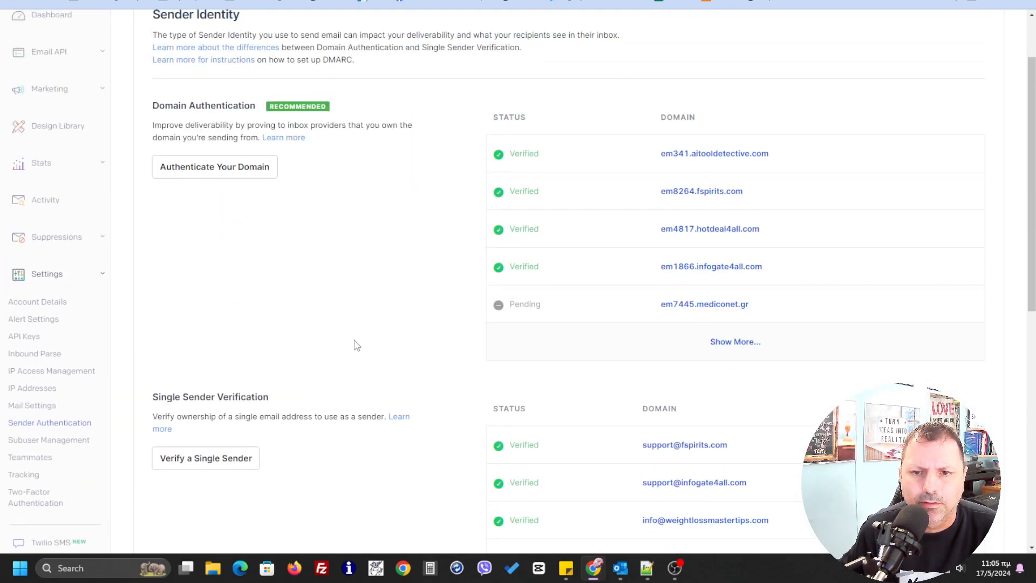
{"action": "scroll", "coordinate": [356, 345], "scroll_direction": "up", "scroll_amount": 1}
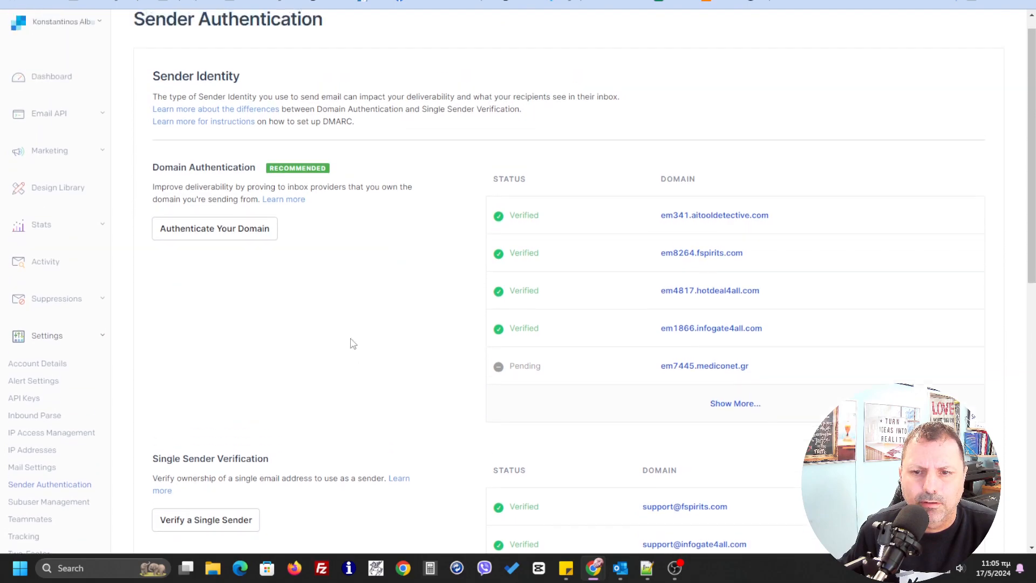
Open the DNS records of em8264.fspirits.com in SendGrid, and switch to Cloudflare to open the fspirits.com zone
{"action": "left_click", "coordinate": [708, 258]}
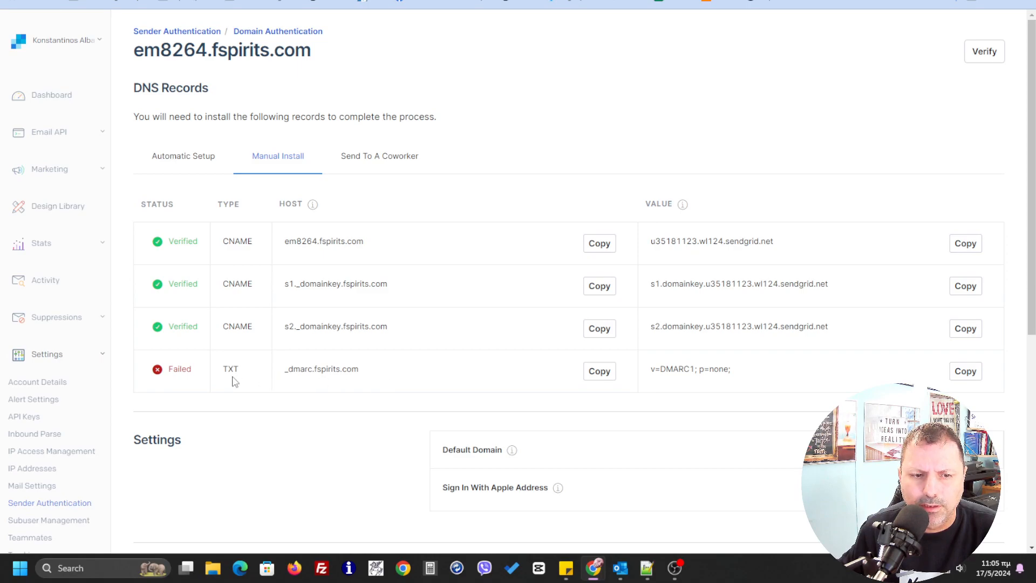
{"action": "left_click", "coordinate": [756, 1]}
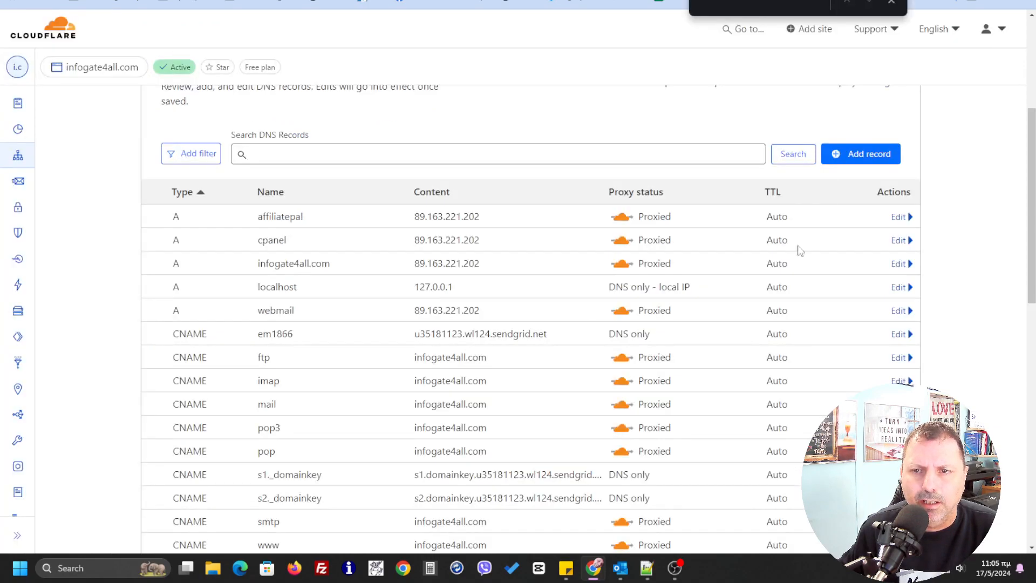
{"action": "left_click", "coordinate": [92, 71]}
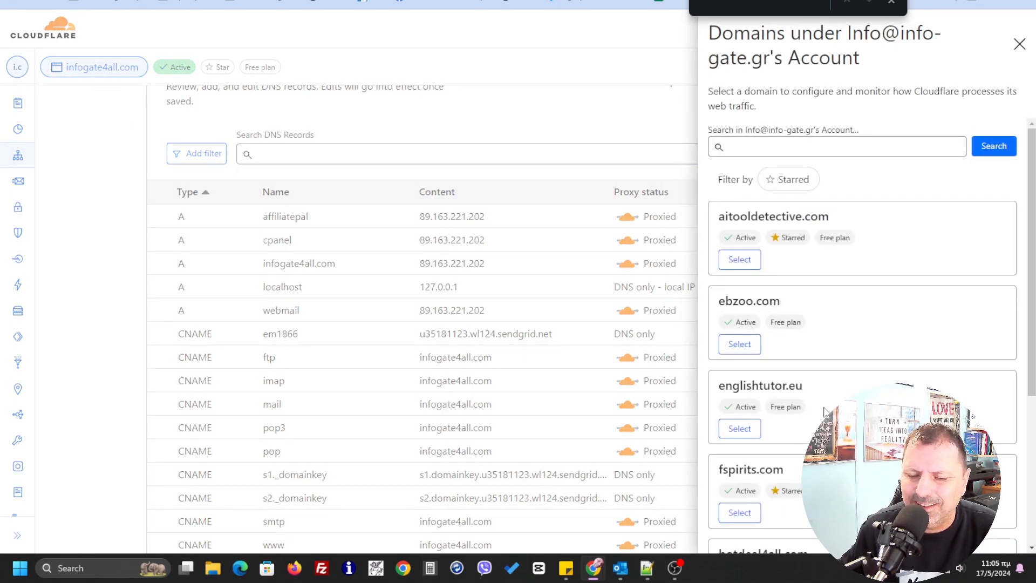
{"action": "scroll", "coordinate": [824, 411], "scroll_direction": "down", "scroll_amount": 2}
{"action": "left_click", "coordinate": [740, 389]}
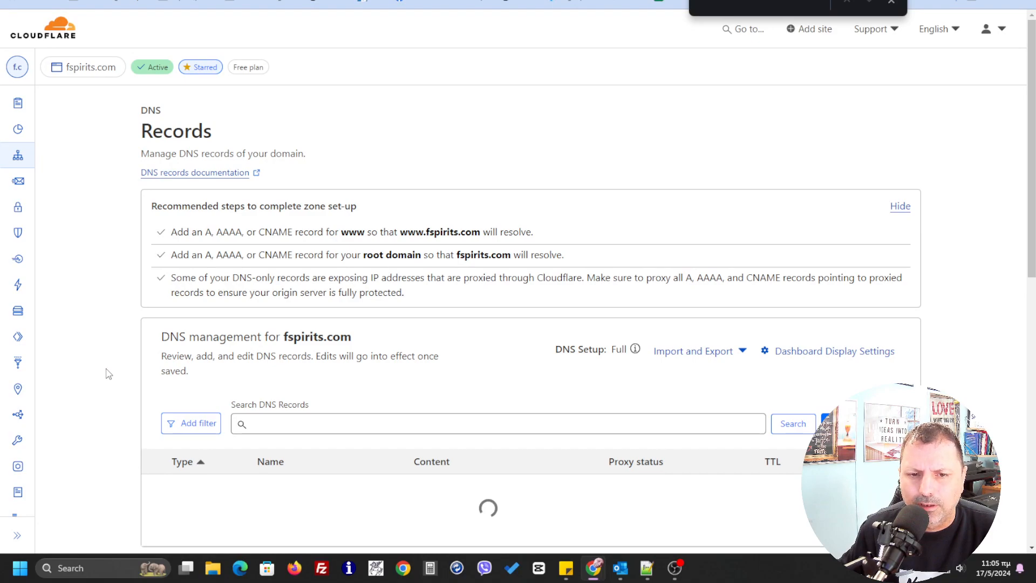
Look through the fspirits.com DNS records, including the second page of the list, for the _dmarc TXT record and its policy
{"action": "scroll", "coordinate": [108, 375], "scroll_direction": "down", "scroll_amount": 2}
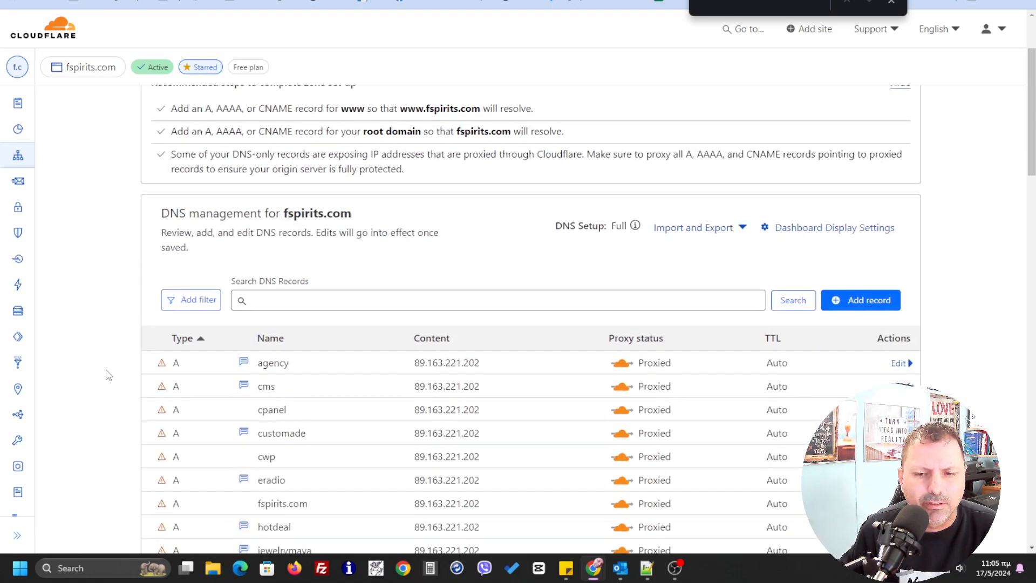
{"action": "scroll", "coordinate": [108, 375], "scroll_direction": "down", "scroll_amount": 6}
{"action": "scroll", "coordinate": [124, 381], "scroll_direction": "down", "scroll_amount": 6}
{"action": "scroll", "coordinate": [122, 382], "scroll_direction": "down", "scroll_amount": 6}
{"action": "scroll", "coordinate": [121, 381], "scroll_direction": "down", "scroll_amount": 1}
{"action": "scroll", "coordinate": [122, 384], "scroll_direction": "up", "scroll_amount": 3}
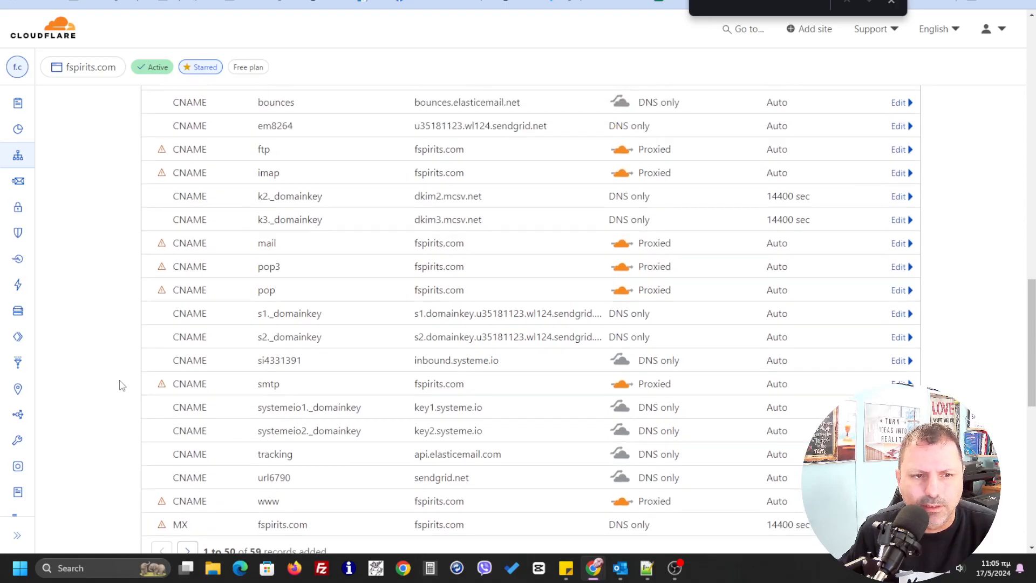
{"action": "scroll", "coordinate": [122, 386], "scroll_direction": "up", "scroll_amount": 3}
{"action": "scroll", "coordinate": [122, 386], "scroll_direction": "up", "scroll_amount": 6}
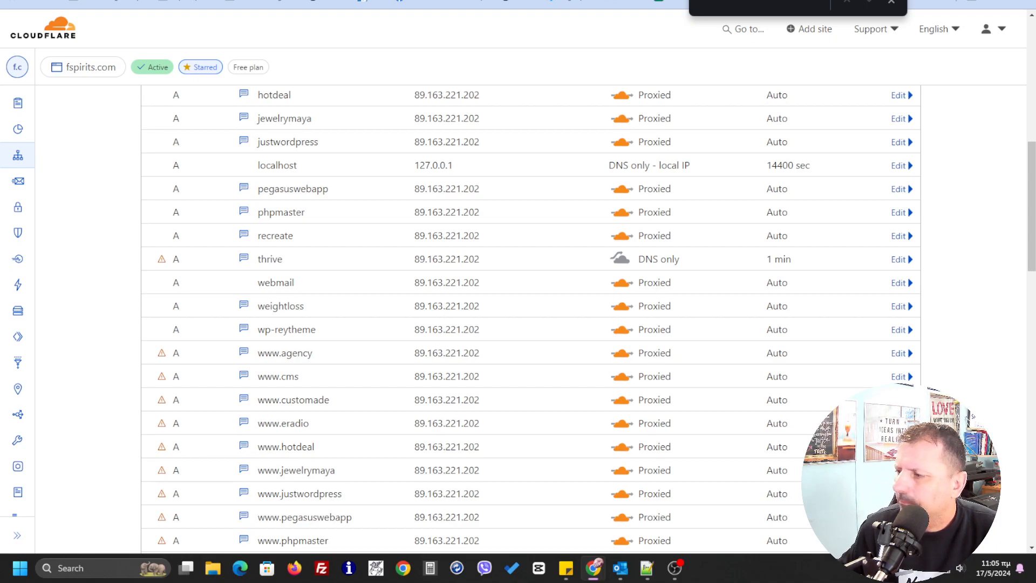
{"action": "scroll", "coordinate": [284, 397], "scroll_direction": "down", "scroll_amount": 8}
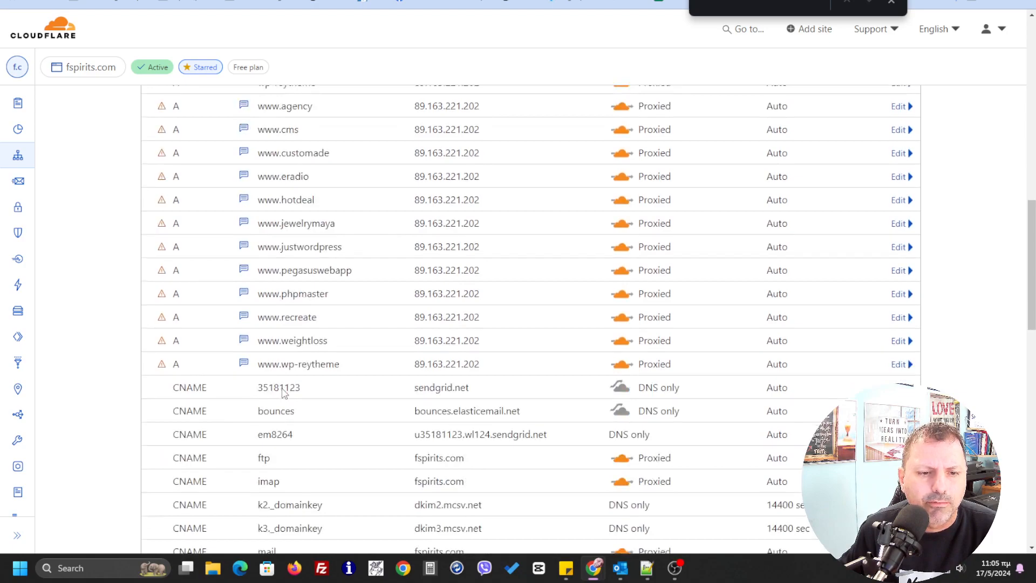
{"action": "scroll", "coordinate": [281, 397], "scroll_direction": "down", "scroll_amount": 3}
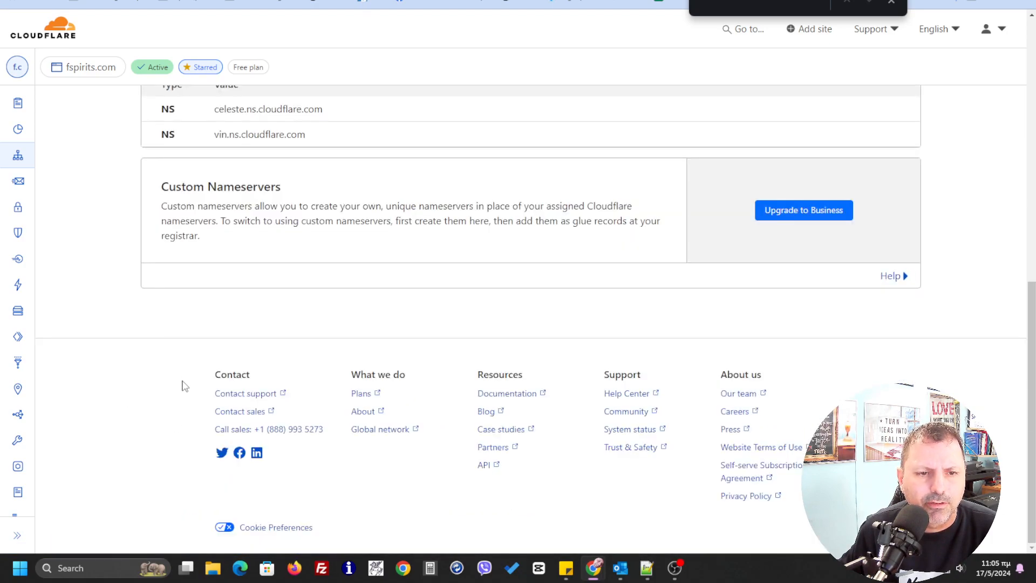
{"action": "scroll", "coordinate": [154, 353], "scroll_direction": "up", "scroll_amount": 5}
{"action": "scroll", "coordinate": [157, 356], "scroll_direction": "up", "scroll_amount": 5}
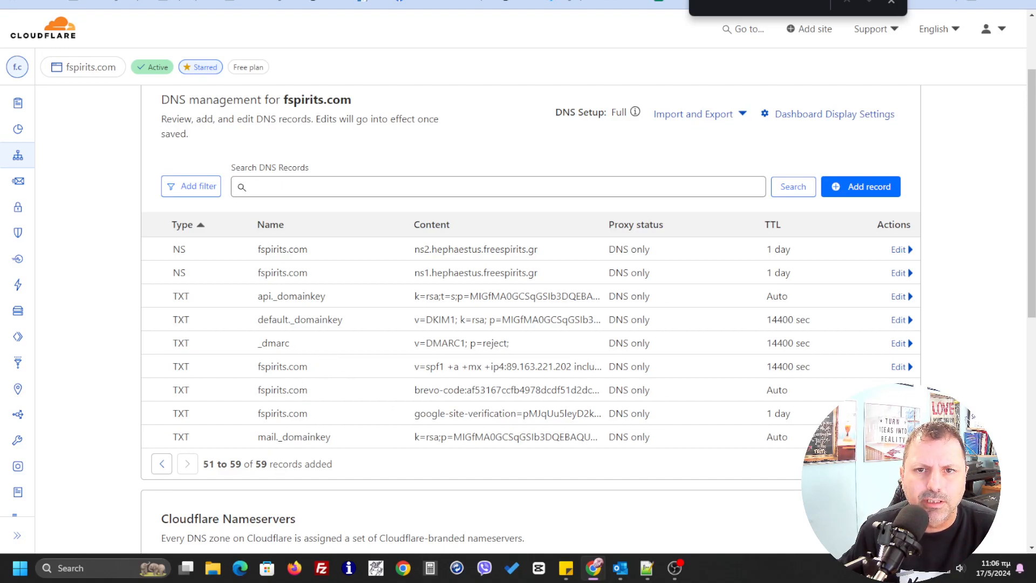
Switch to SendGrid, recheck the DNS record statuses of em1866.infogate4all.com, and return to the Sender Authentication overview
{"action": "left_click", "coordinate": [618, 1]}
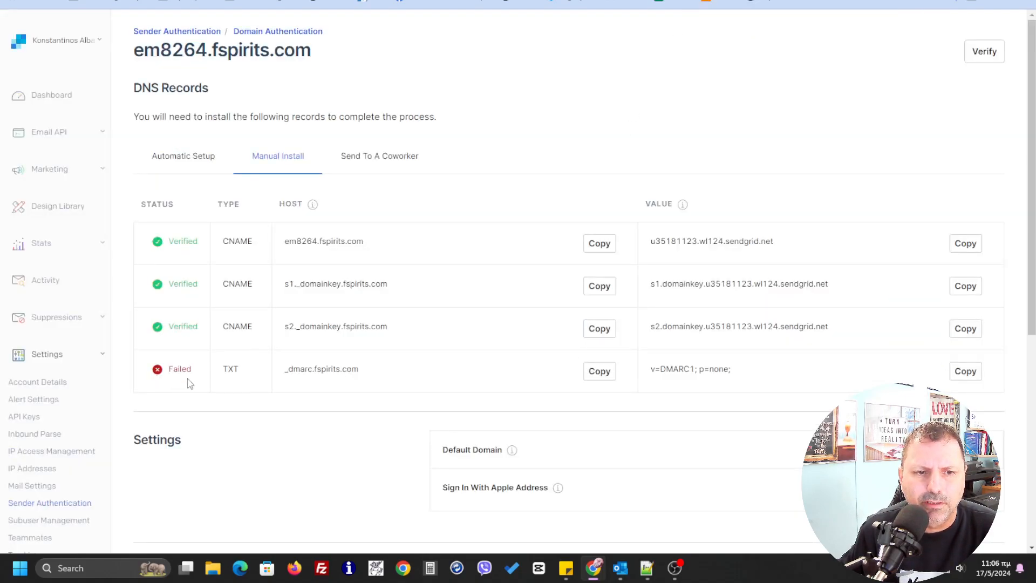
{"action": "scroll", "coordinate": [189, 451], "scroll_direction": "down", "scroll_amount": 2}
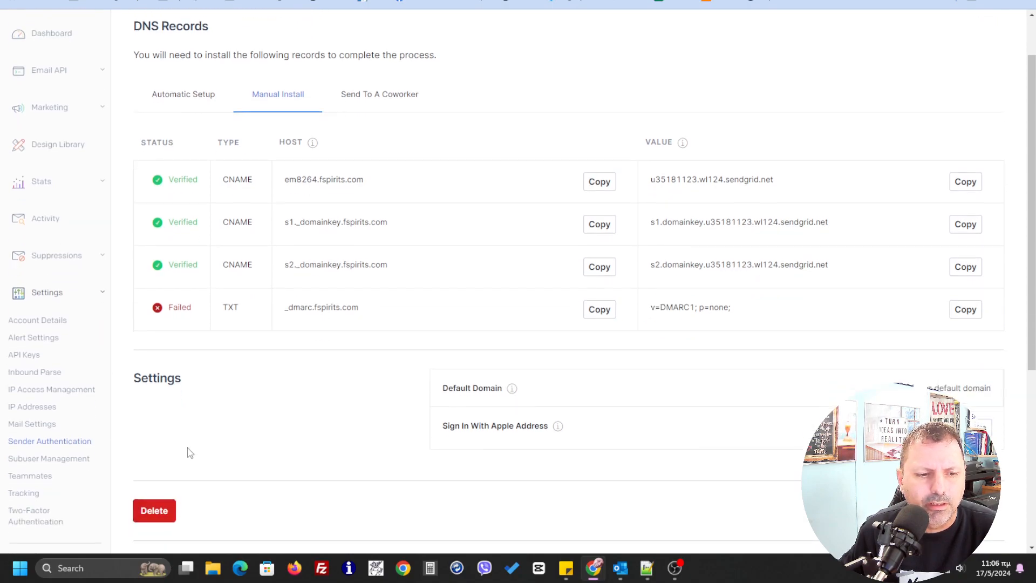
{"action": "left_click", "coordinate": [56, 387]}
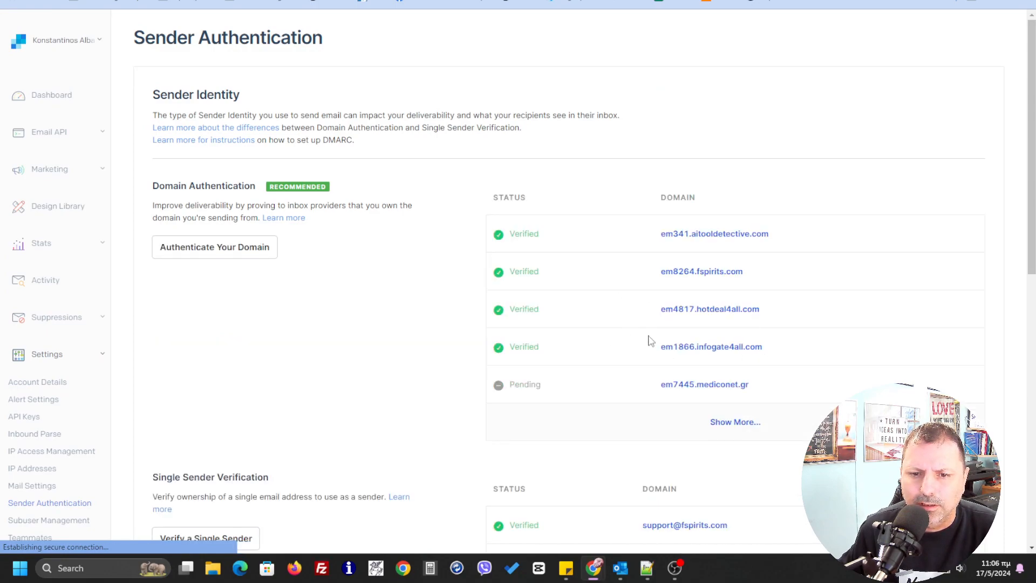
{"action": "left_click", "coordinate": [749, 348]}
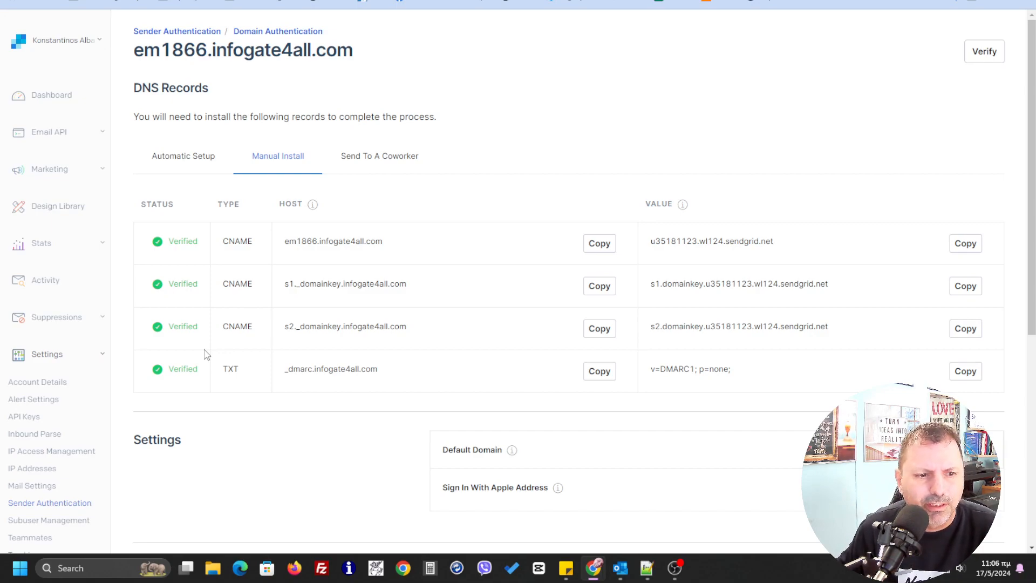
{"action": "left_click", "coordinate": [74, 507]}
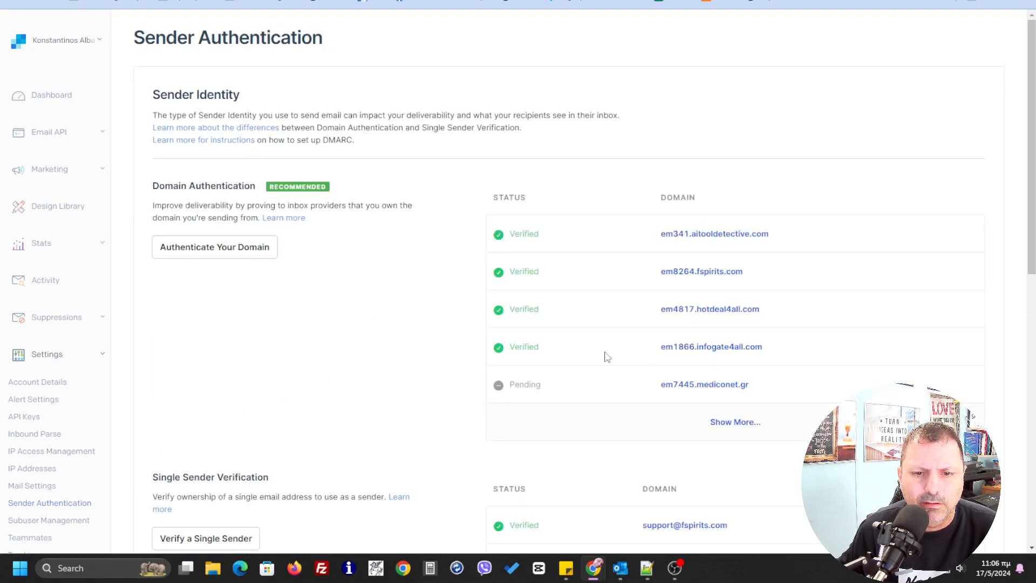
Run the verification of em8264.fspirits.com, return to the Sender Authentication overview, and reload it
{"action": "left_click", "coordinate": [710, 272]}
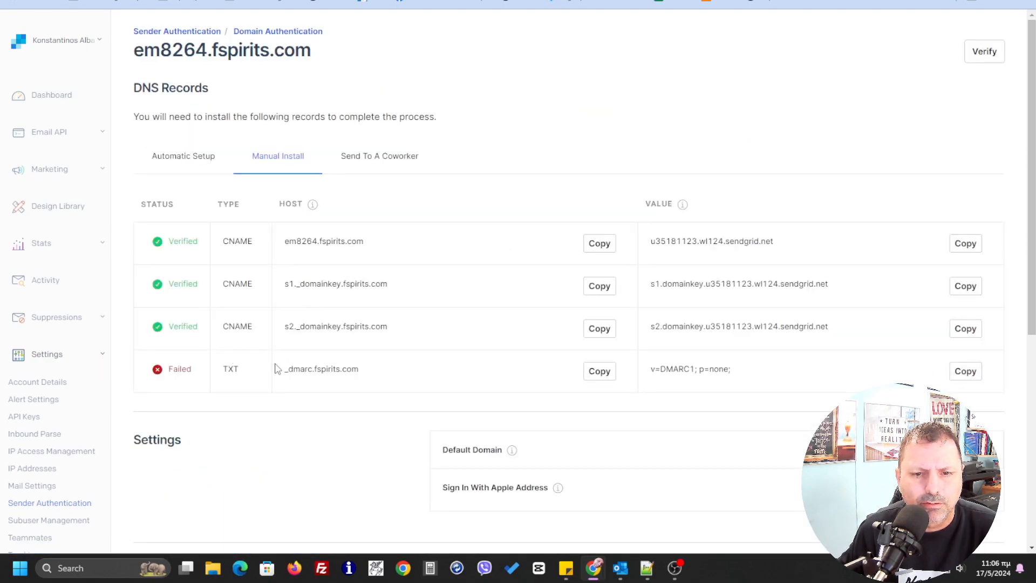
{"action": "left_click", "coordinate": [987, 51]}
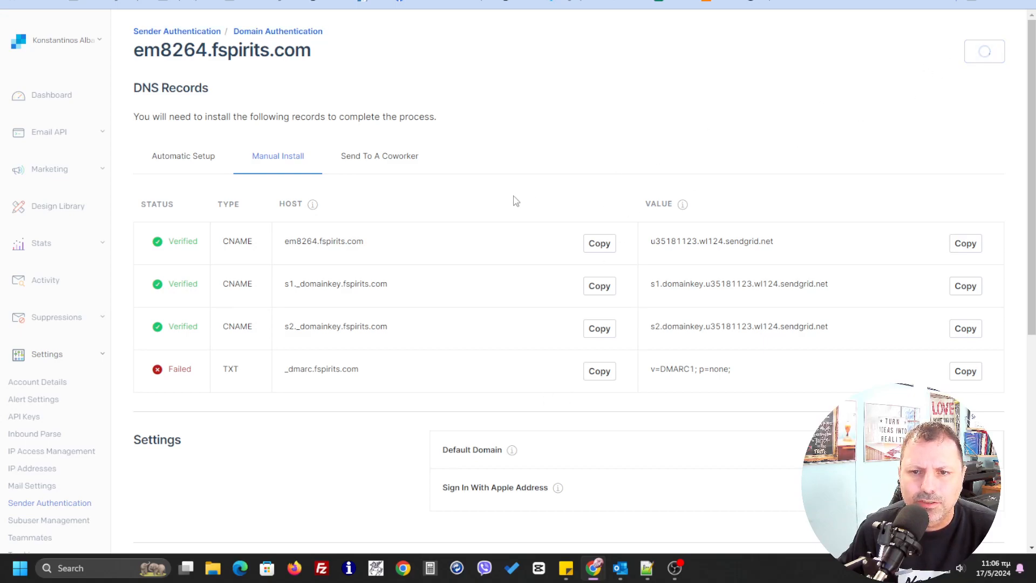
{"action": "left_click", "coordinate": [564, 212]}
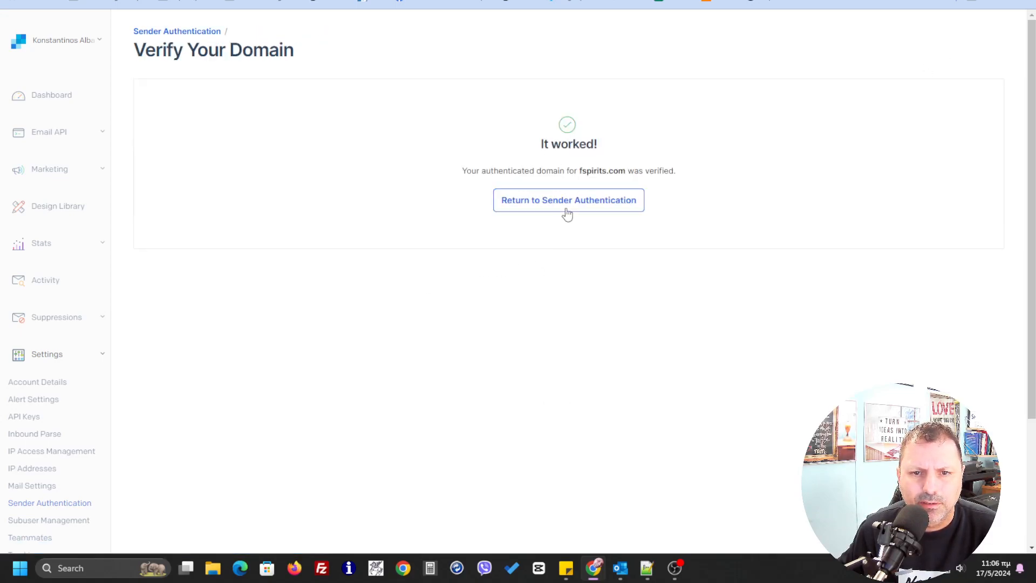
{"action": "scroll", "coordinate": [76, 447], "scroll_direction": "down", "scroll_amount": 1}
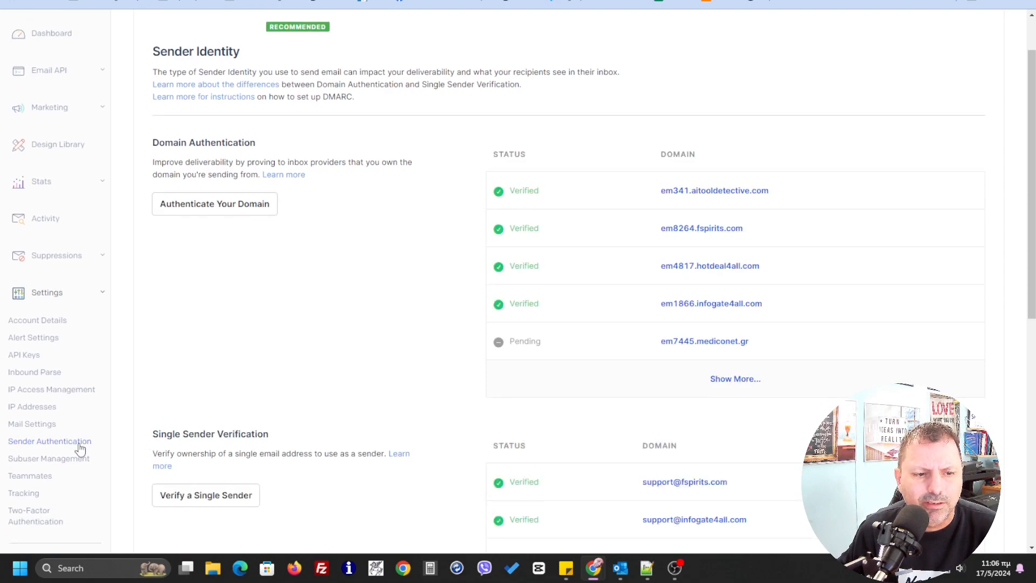
{"action": "left_click", "coordinate": [75, 447]}
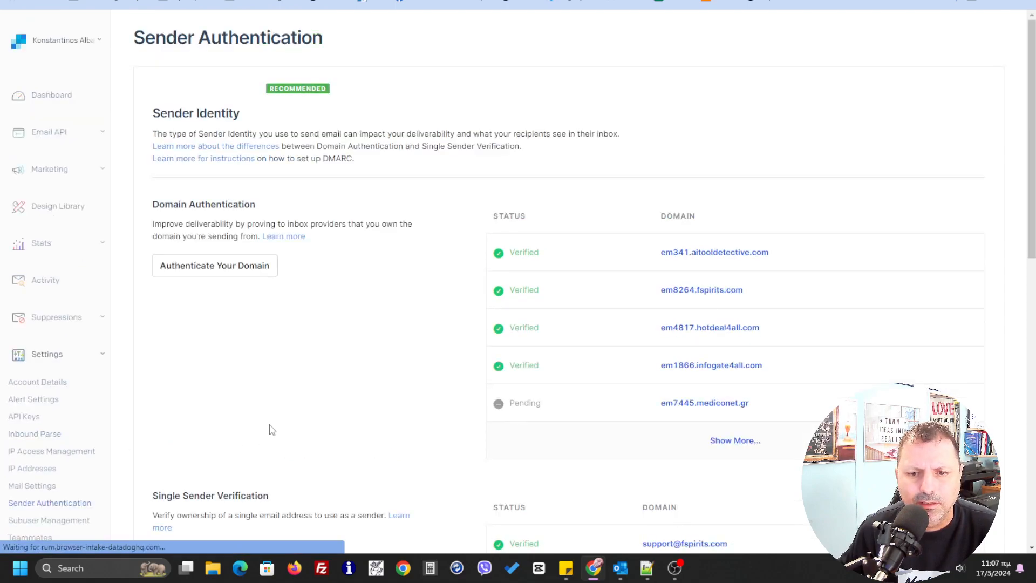